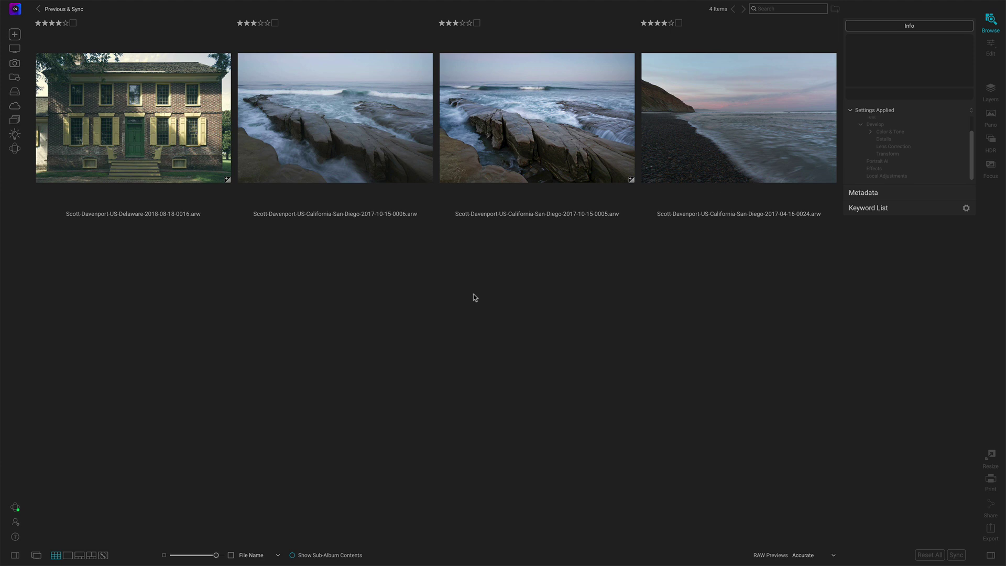
Compare the 0005 and 0006 seascapes, then apply the Previous settings to 0006
left_click(539, 131)
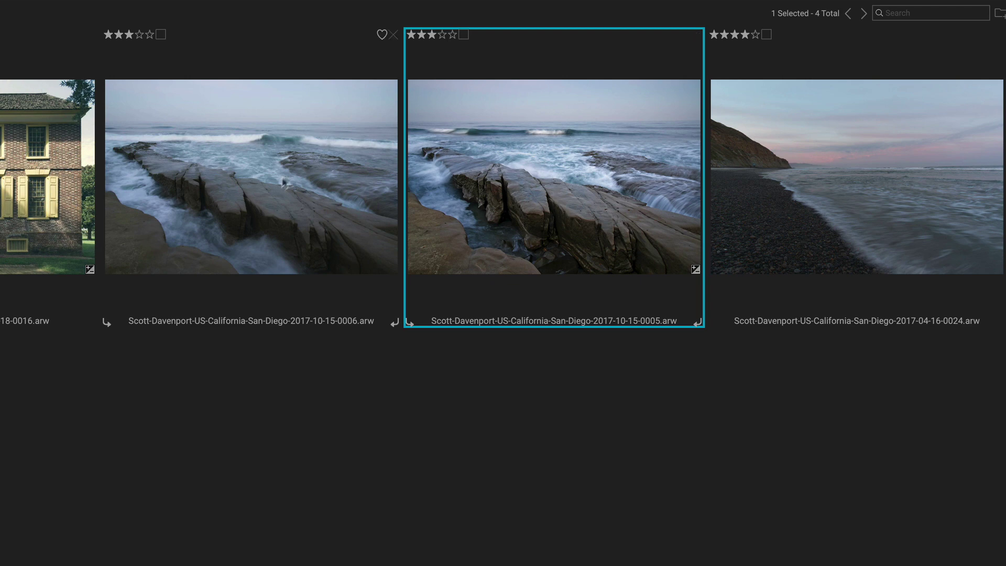
left_click(271, 193)
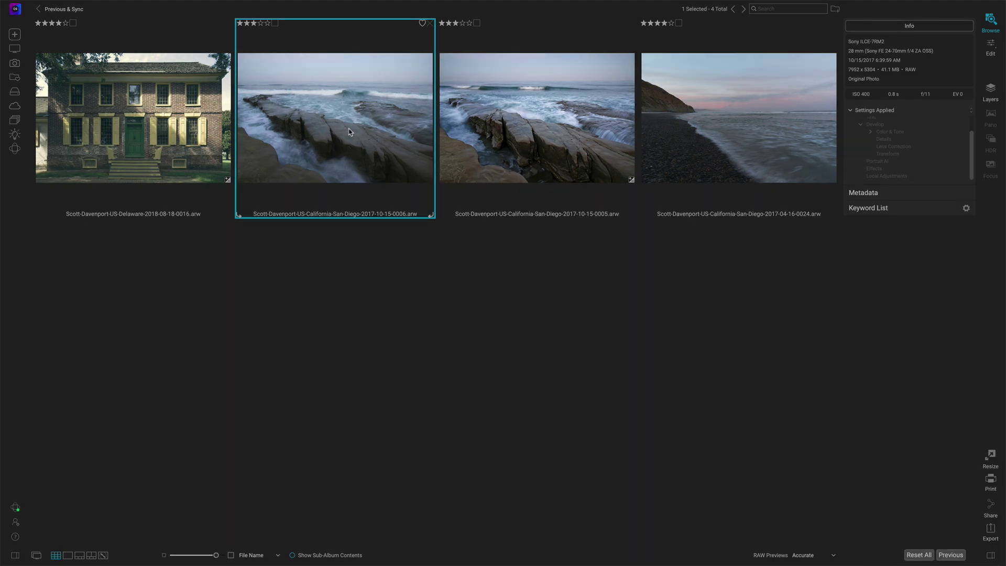
left_click(500, 138)
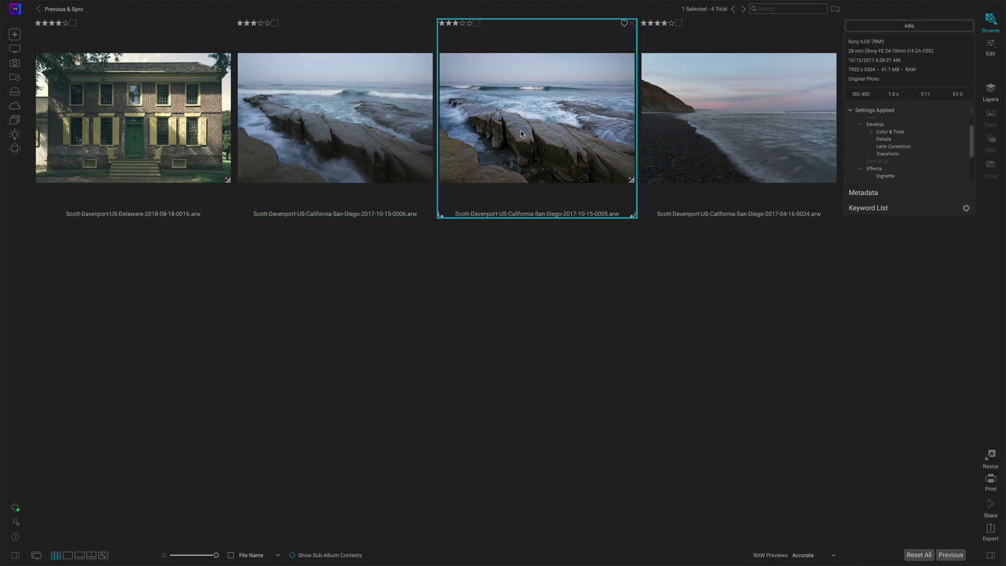
left_click(347, 124)
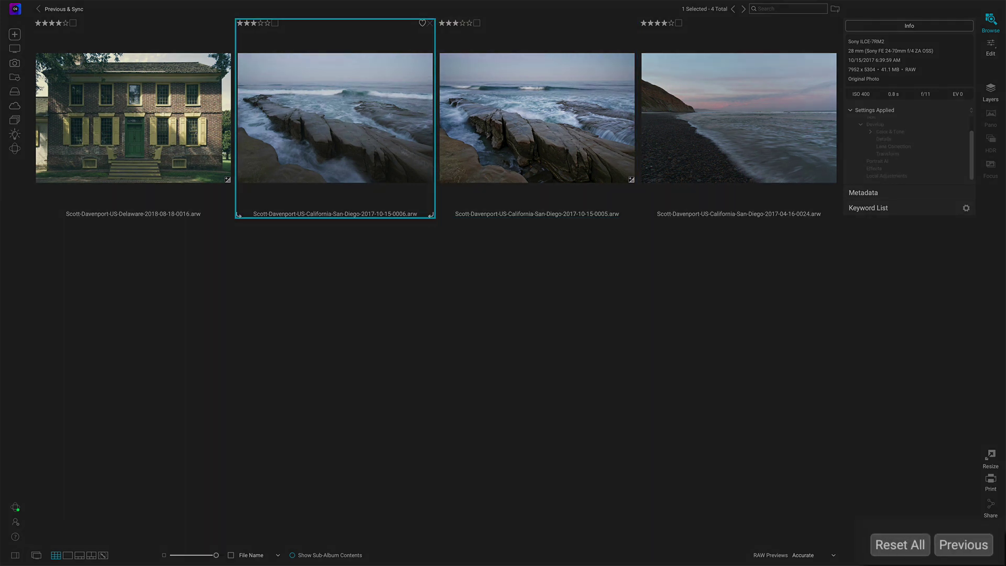
left_click(959, 545)
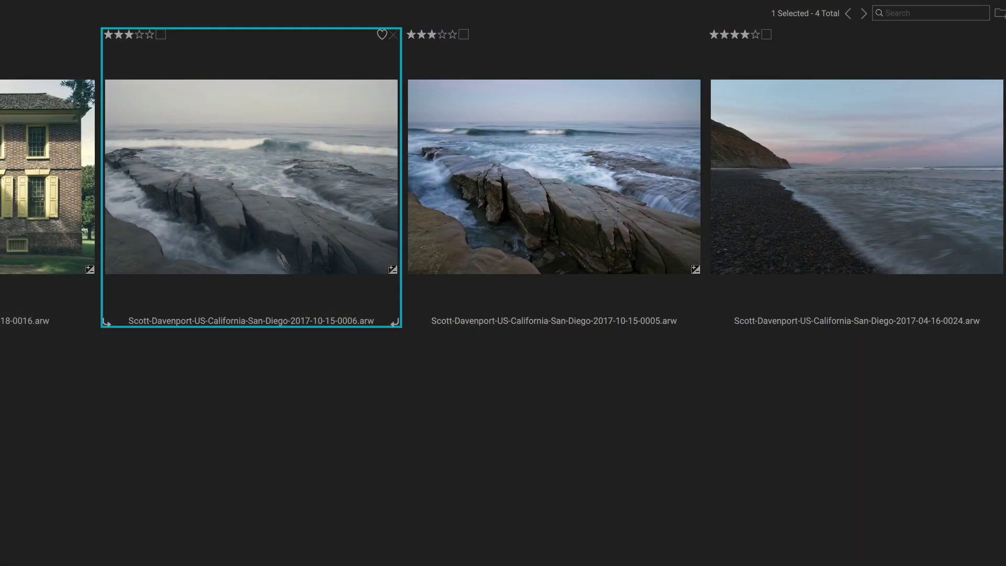
Paste Settings from Previous Edit onto 0006, check the Settings menu, then select the Delaware house photo
right_click(248, 143)
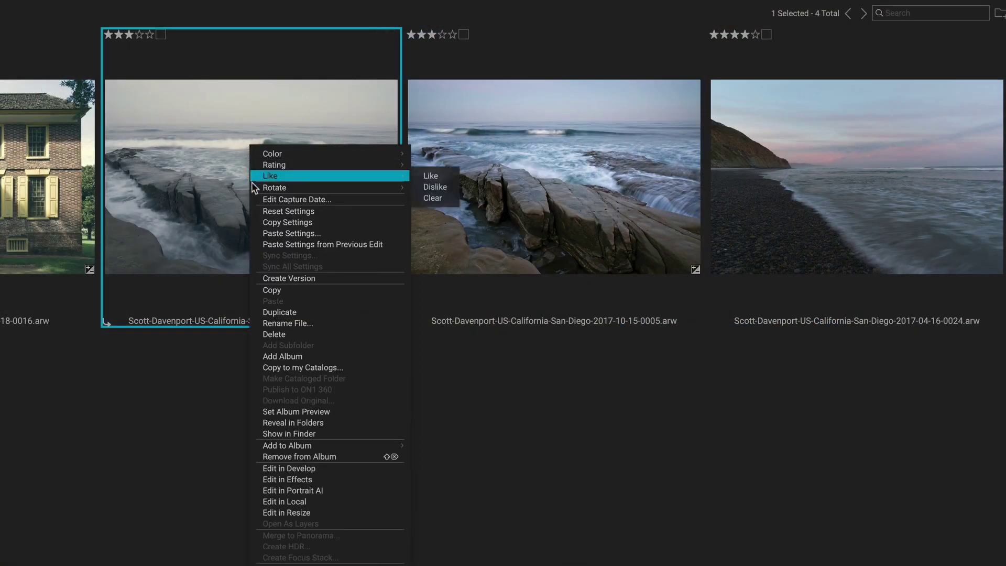
left_click(254, 244)
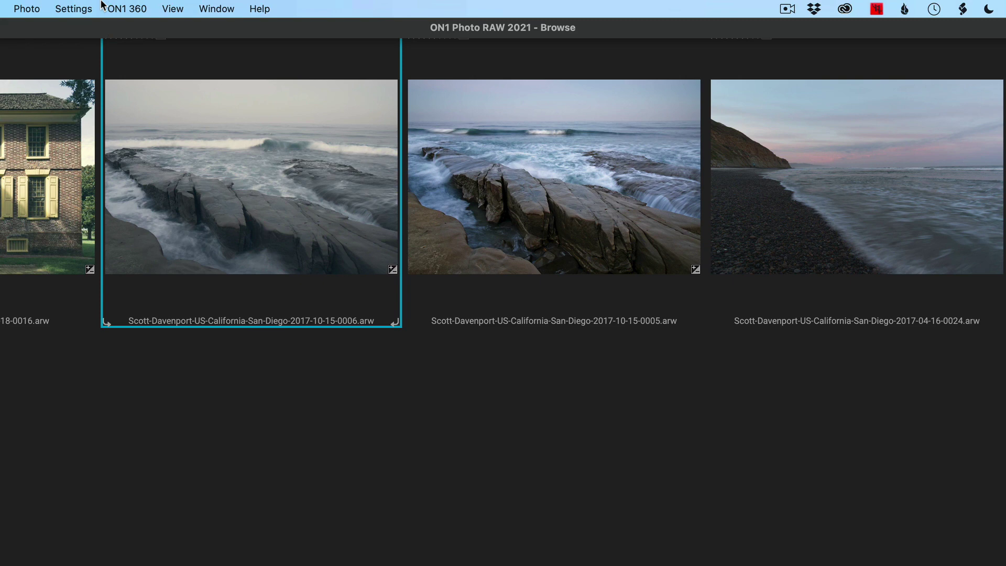
left_click(87, 8)
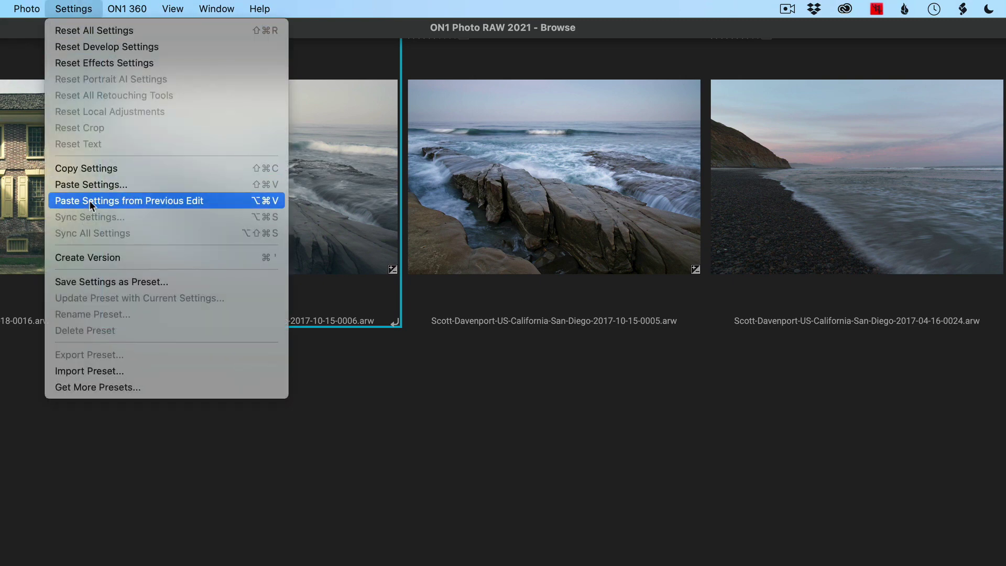
left_click(357, 198)
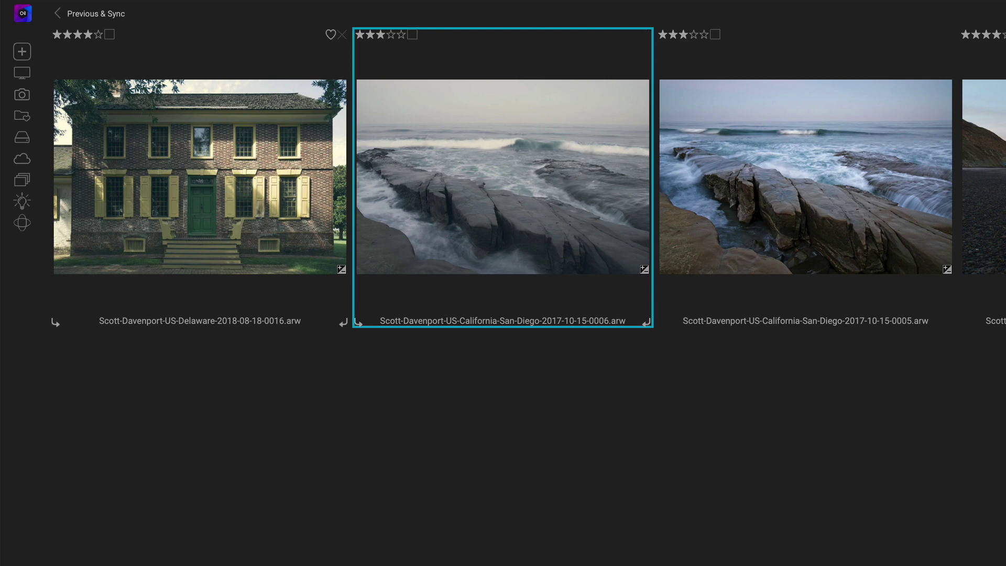
left_click(223, 177)
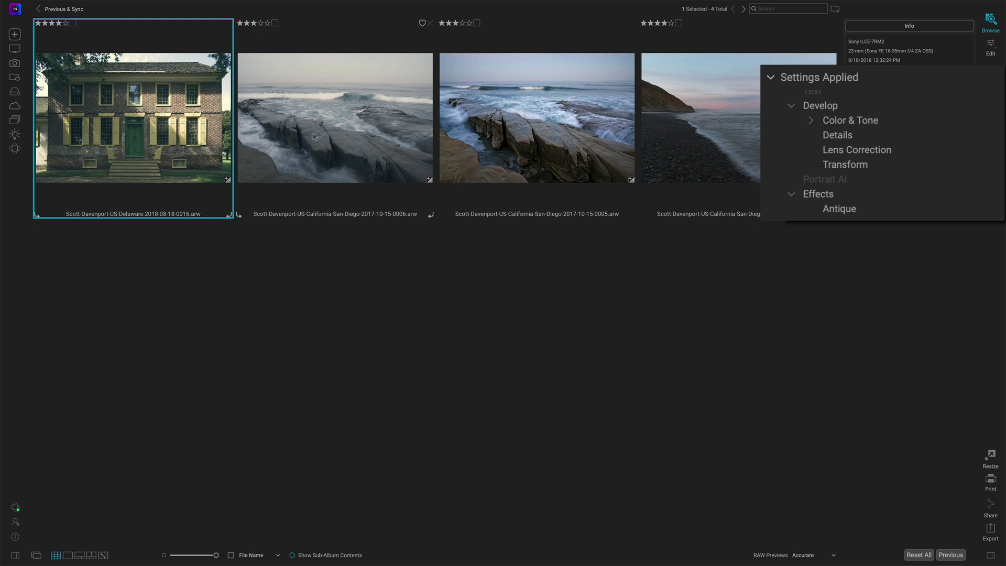
Select the 0006 seascape thumbnail
left_click(325, 132)
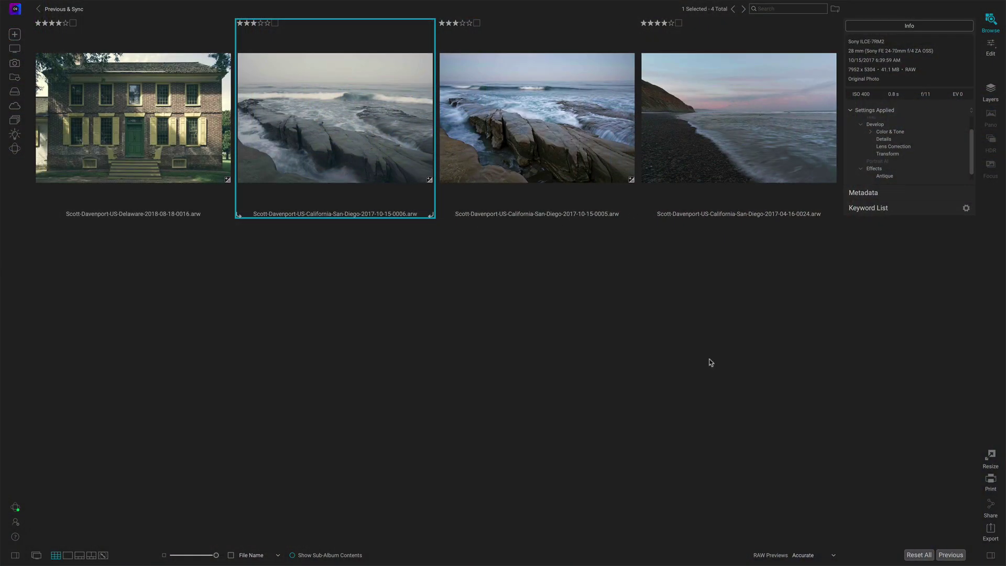
Reset All on 0006, copy the 0005 seascape's settings, and select 0006 as target
left_click(924, 557)
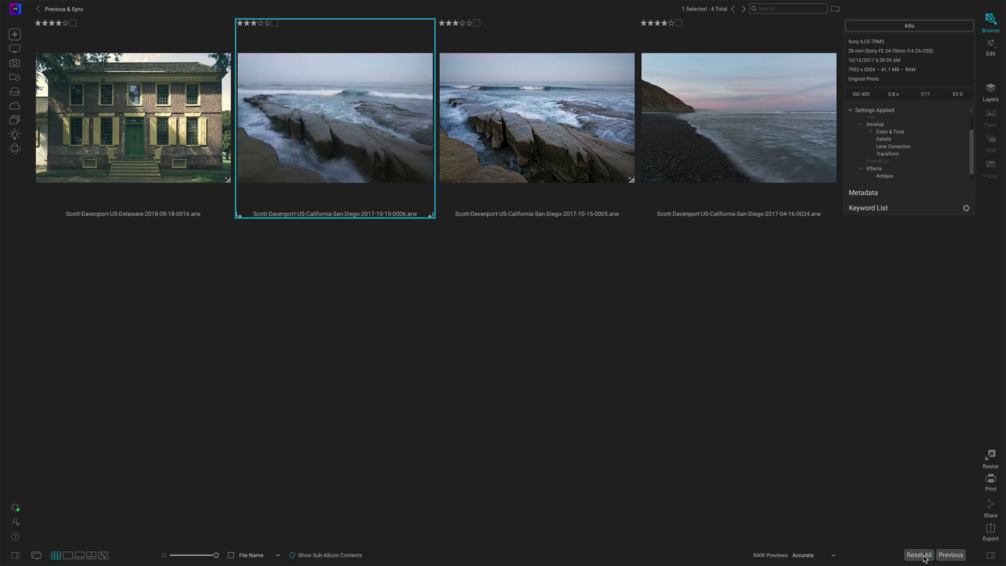
left_click(516, 123)
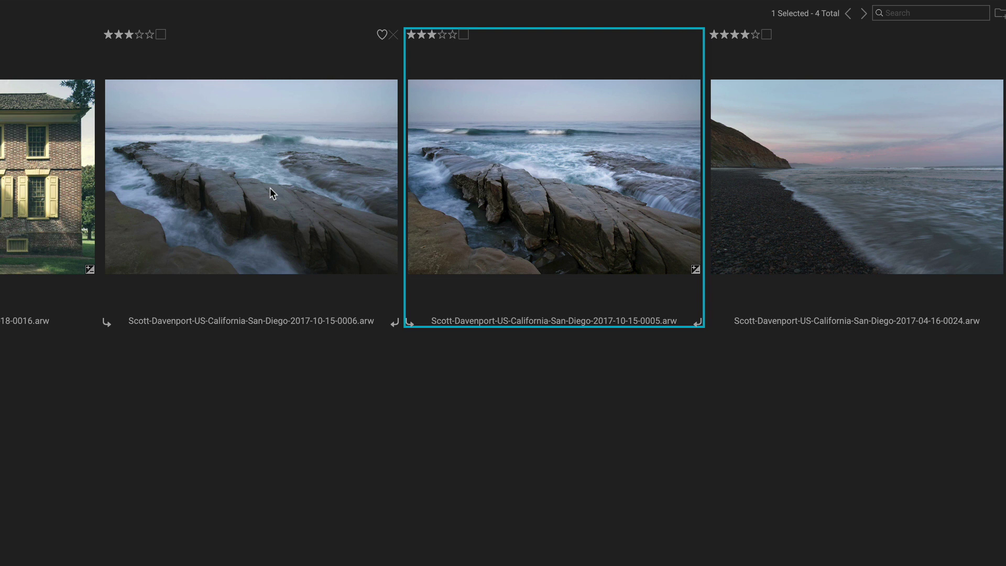
right_click(498, 176)
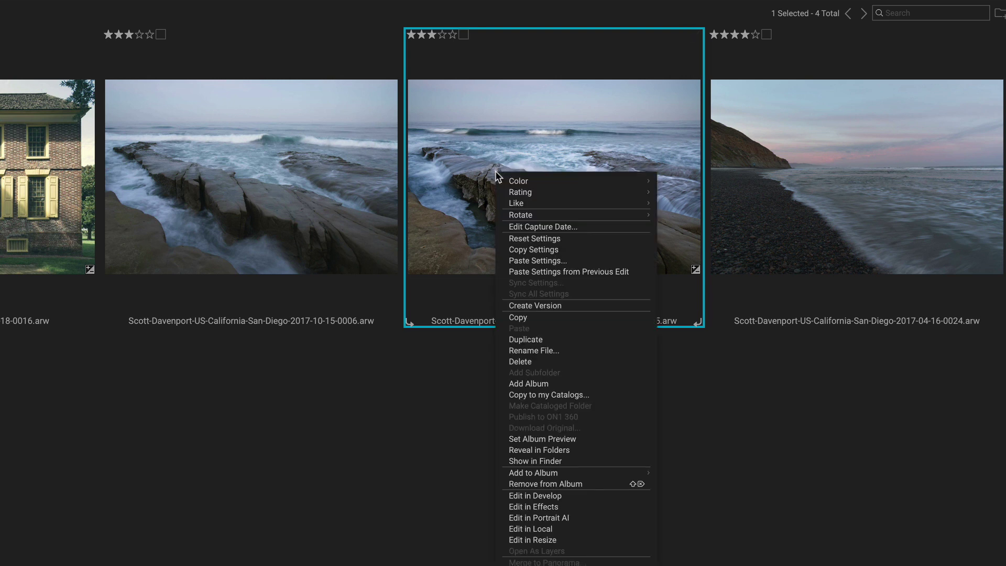
left_click(514, 250)
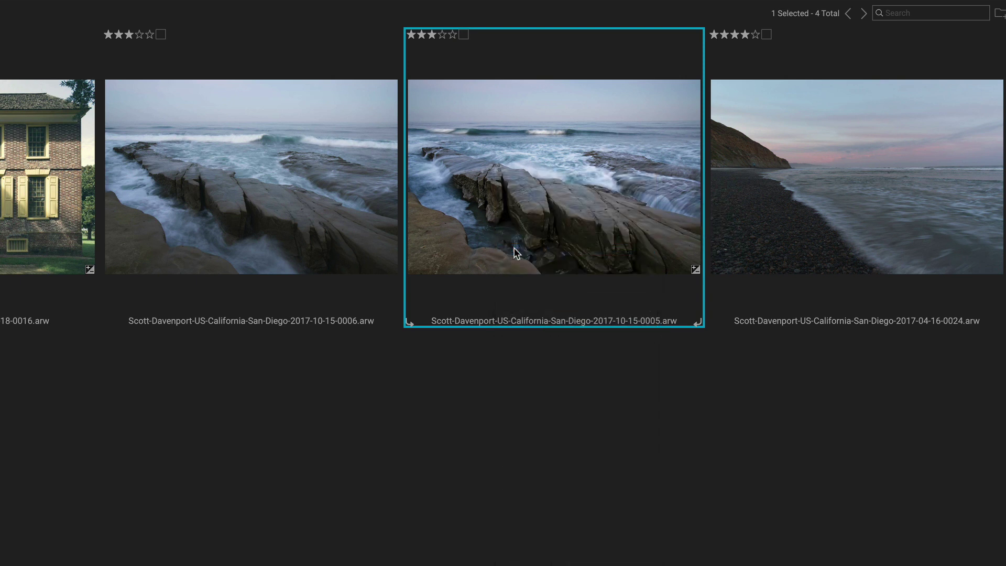
left_click(255, 172)
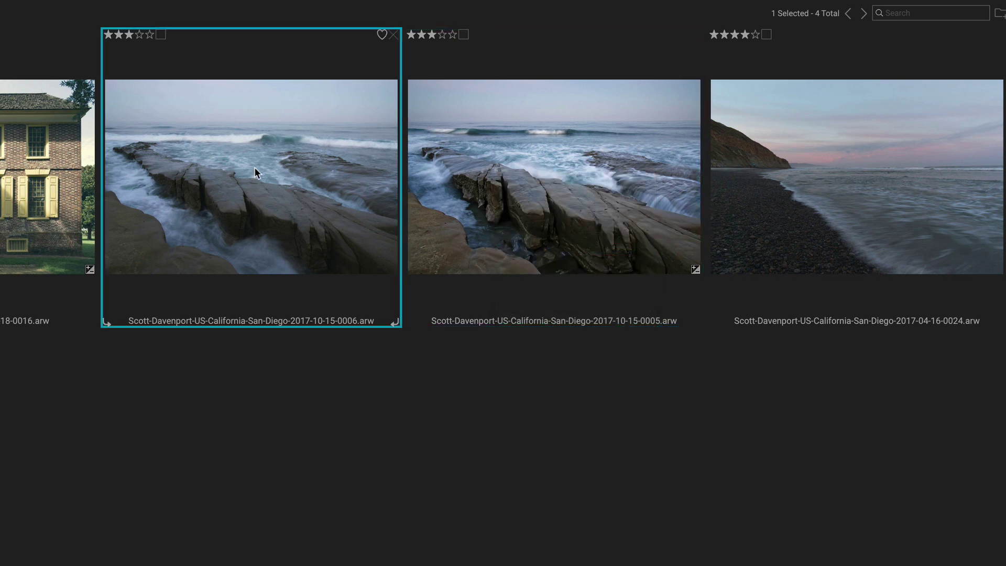
Paste the copied 0005 settings onto 0006 after reviewing the groups, excluding Local Adjustments
right_click(256, 172)
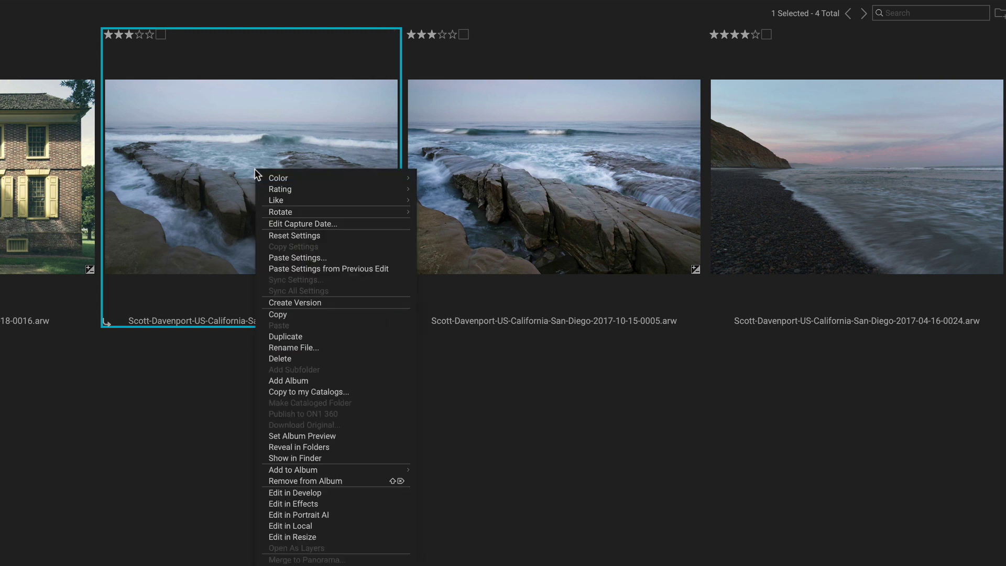
left_click(264, 257)
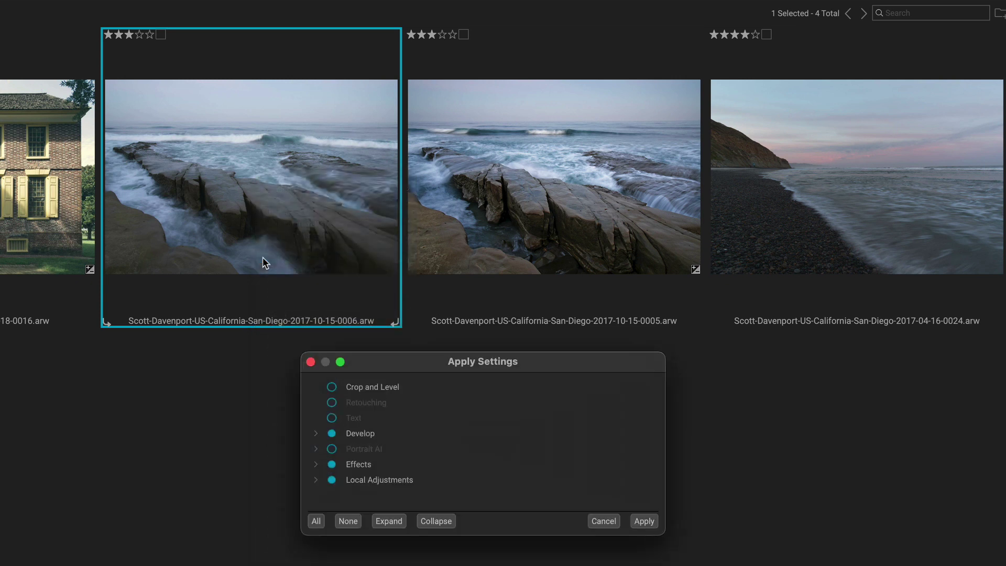
left_click(315, 433)
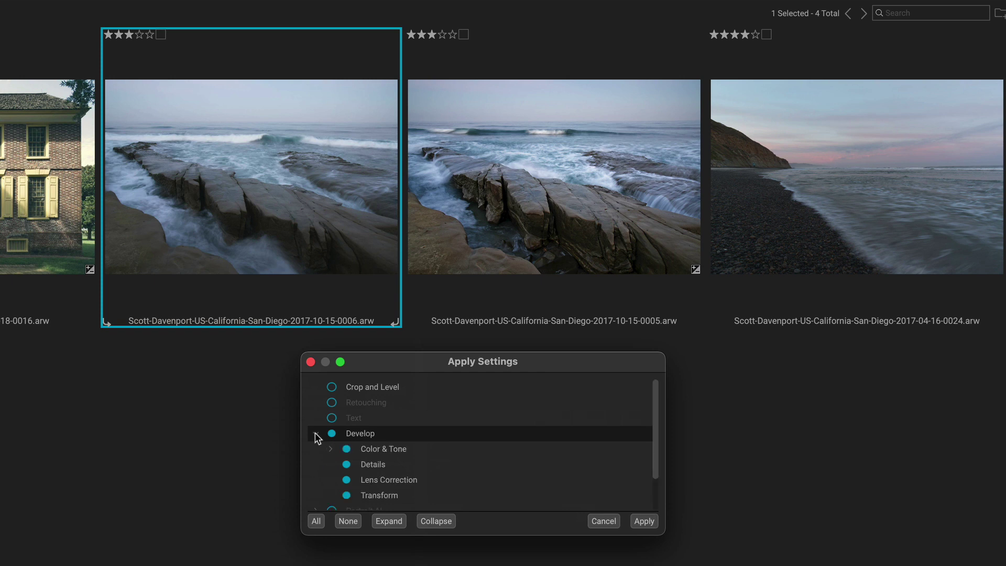
left_click_drag(379, 353, 364, 177)
left_click(331, 271)
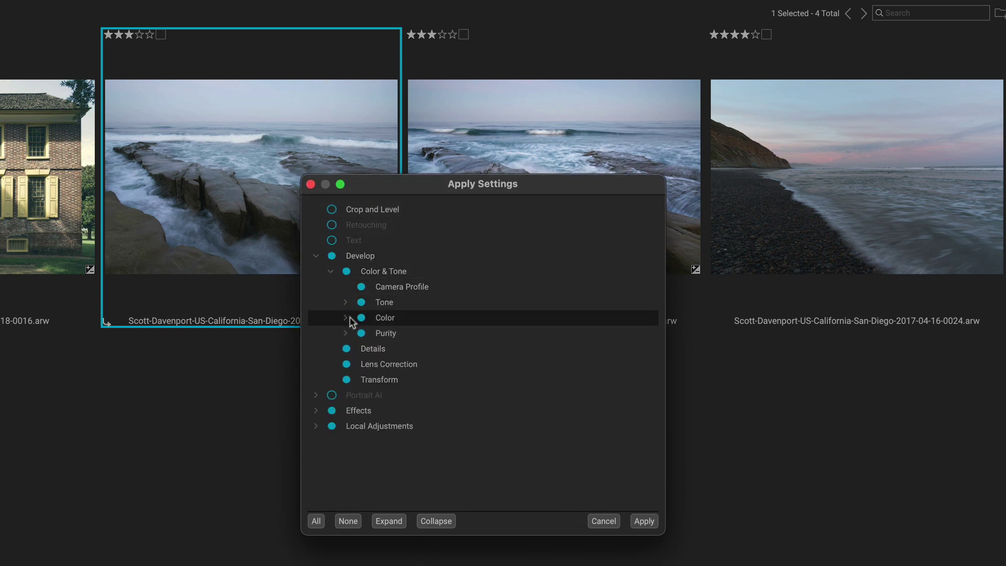
left_click(346, 334)
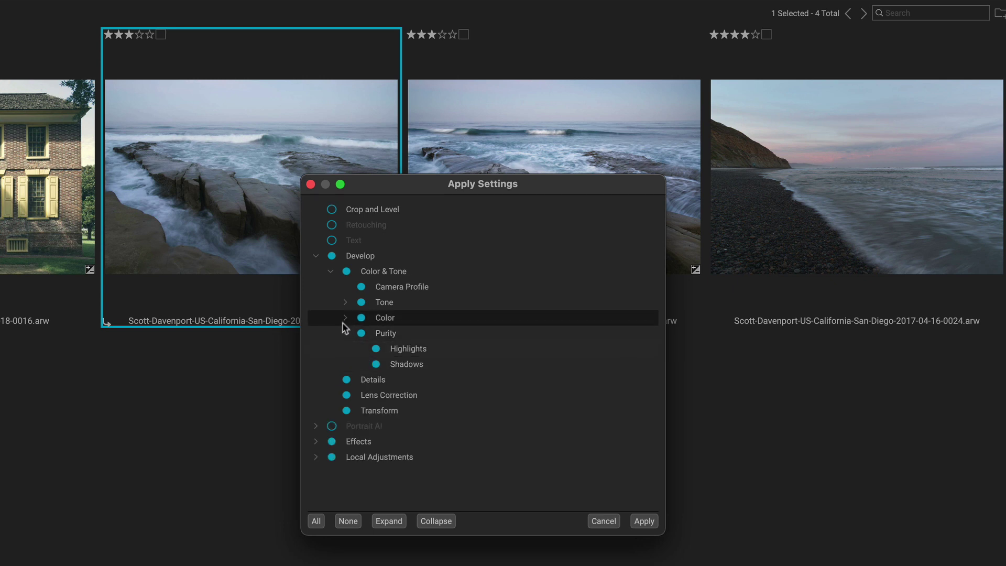
left_click(345, 318)
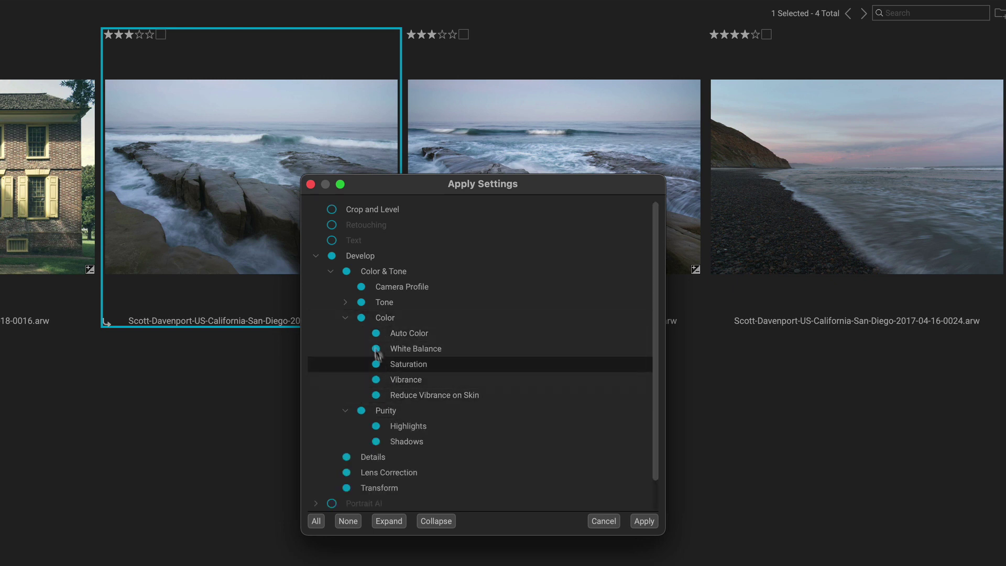
left_click(330, 271)
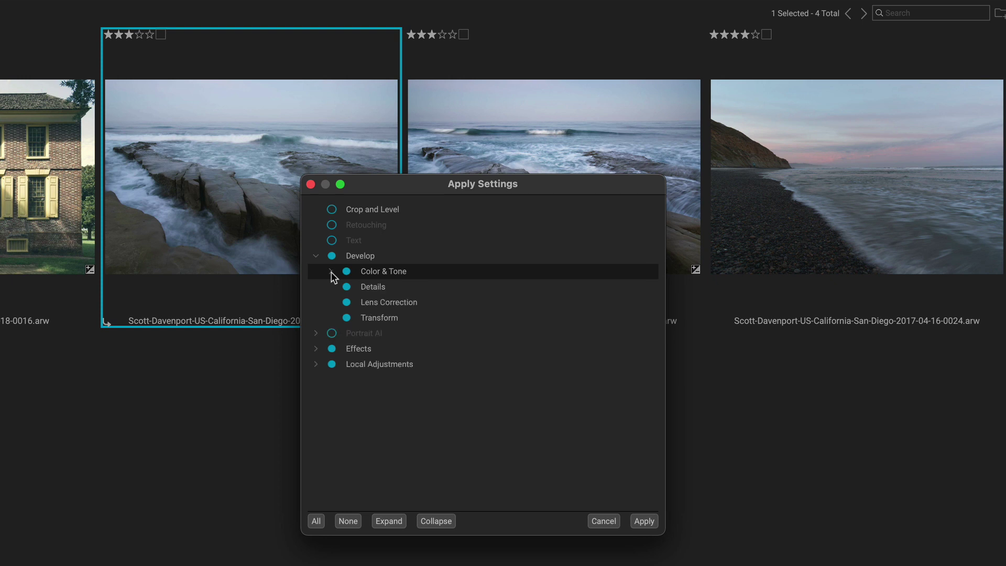
left_click(316, 349)
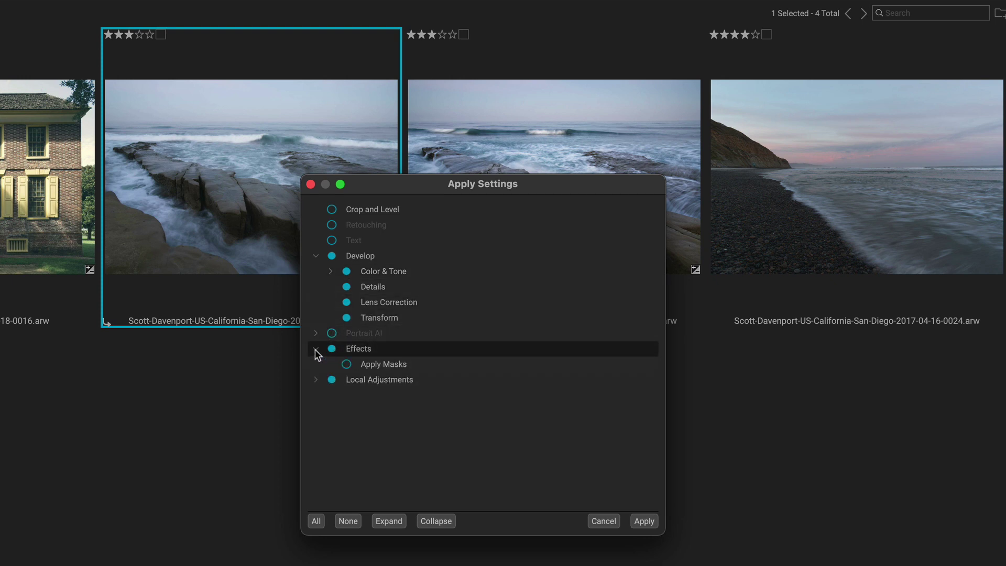
left_click(315, 348)
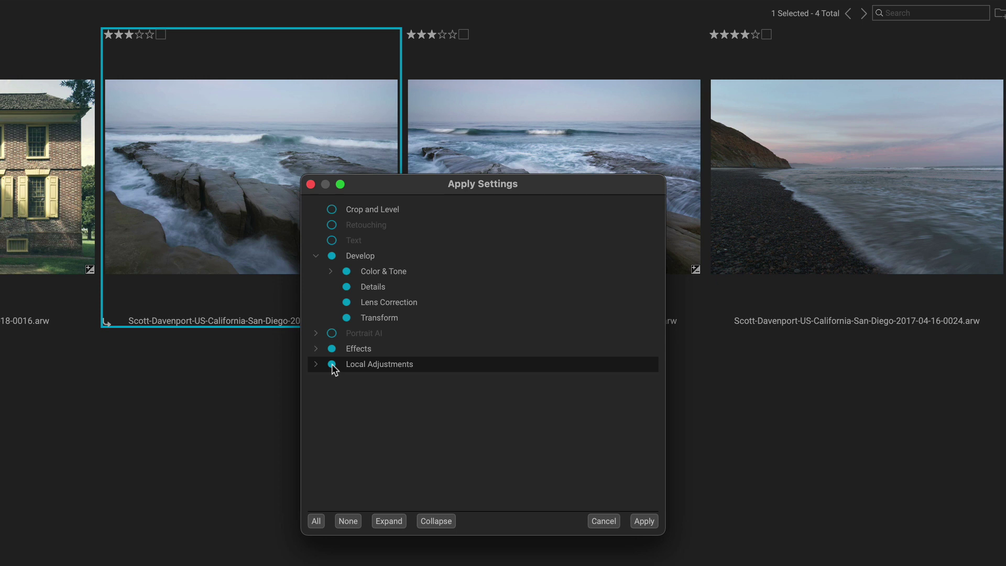
left_click(332, 363)
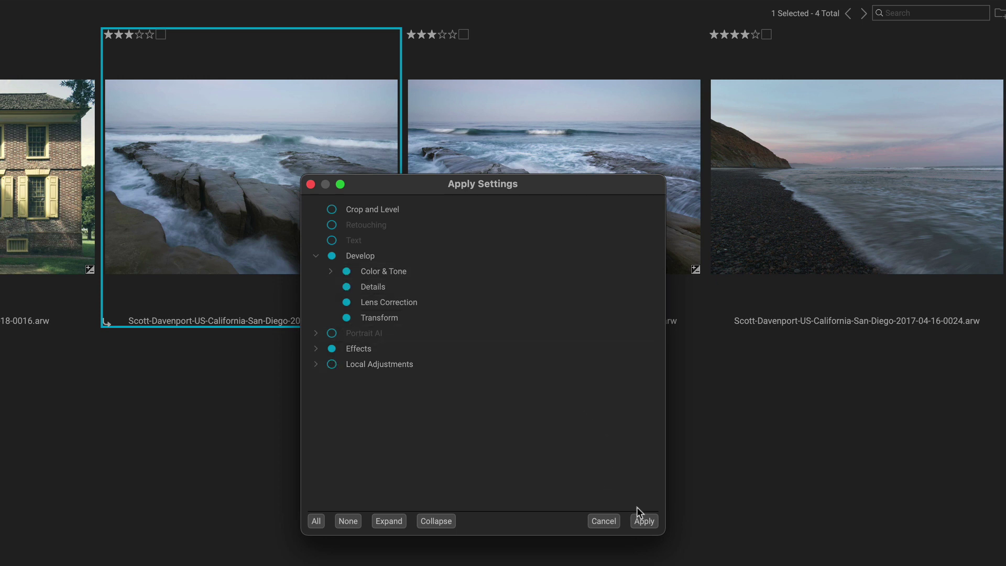
left_click(639, 520)
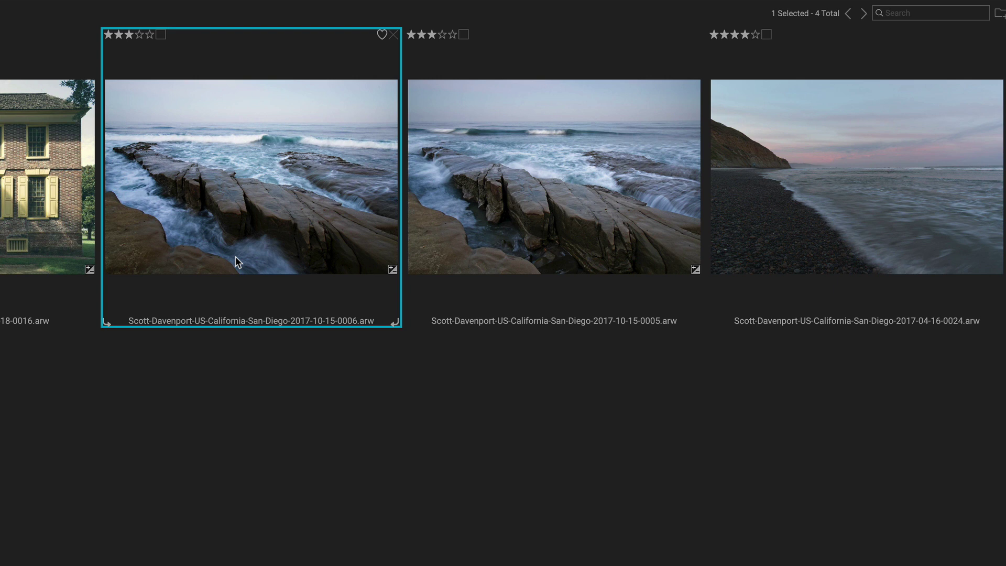
Reset the 0006 photo's settings from its context menu, then select the 0005 seascape
right_click(237, 261)
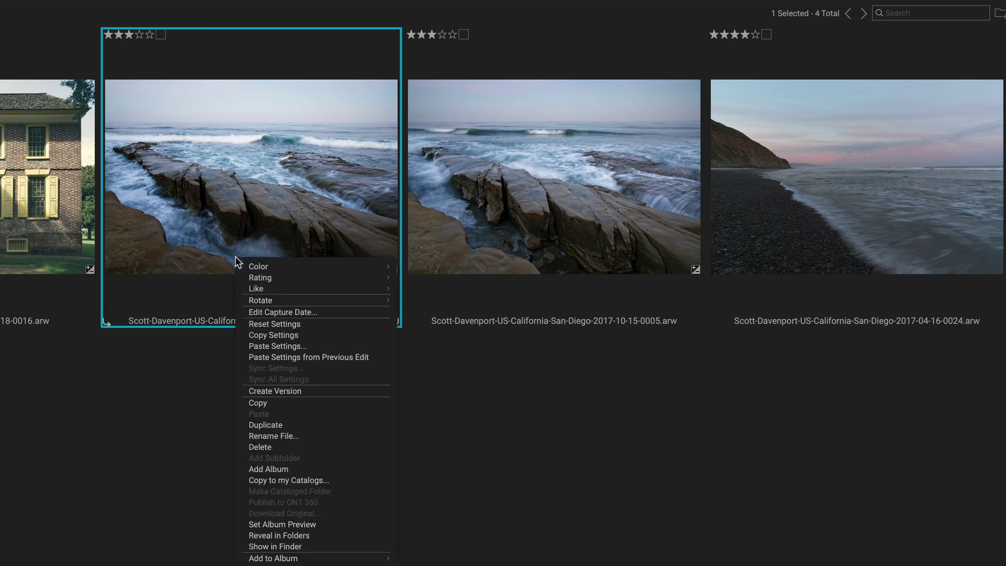
left_click(257, 323)
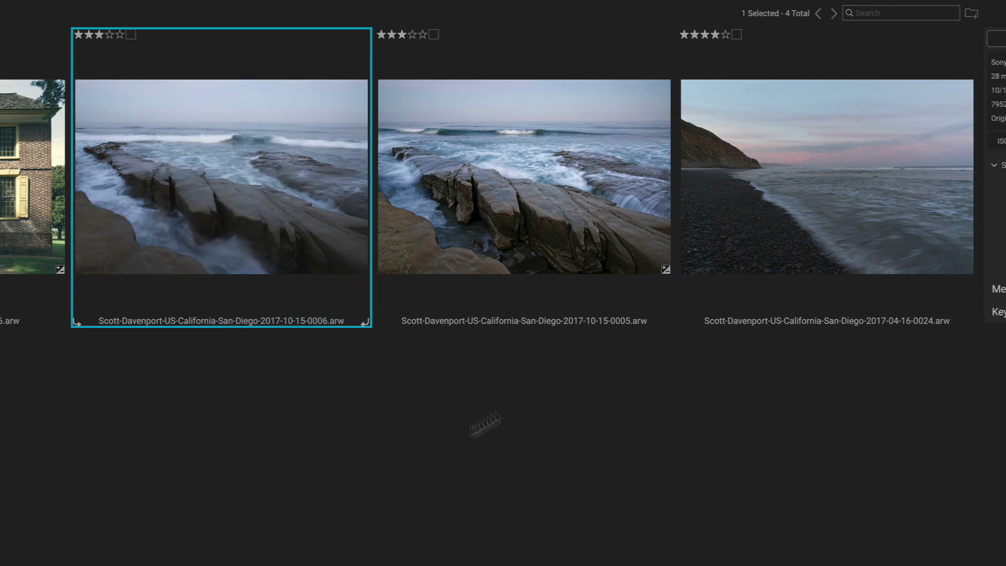
left_click(481, 175)
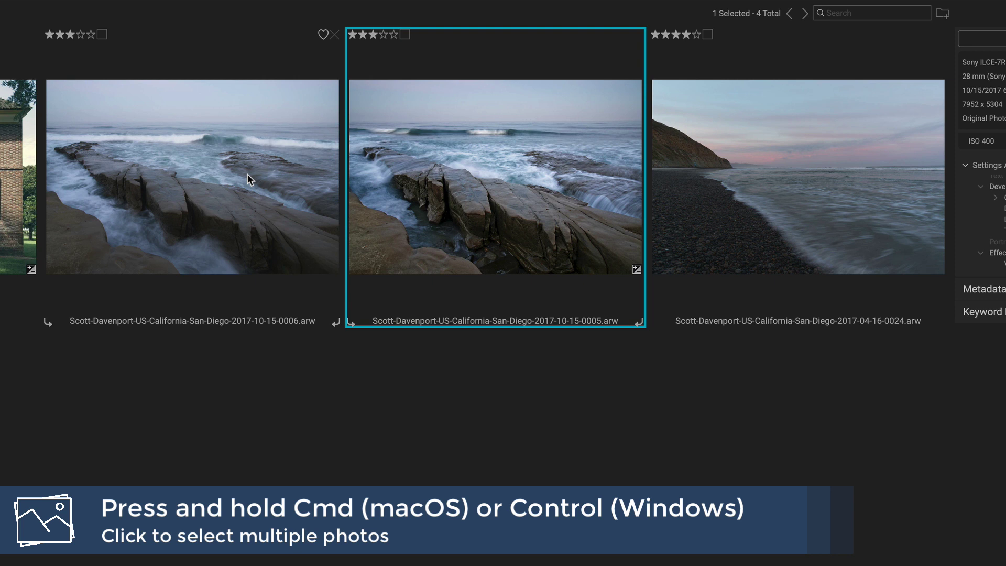
Add the 0006 seascape and 0024 beach photo to the selection alongside 0005
left_click(247, 174, "ctrl")
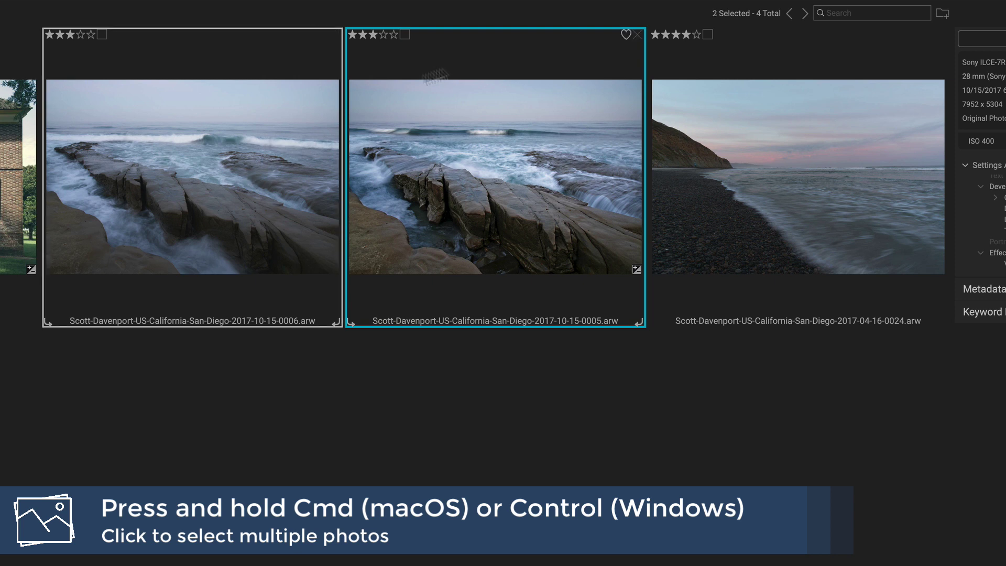
left_click(724, 166, "ctrl")
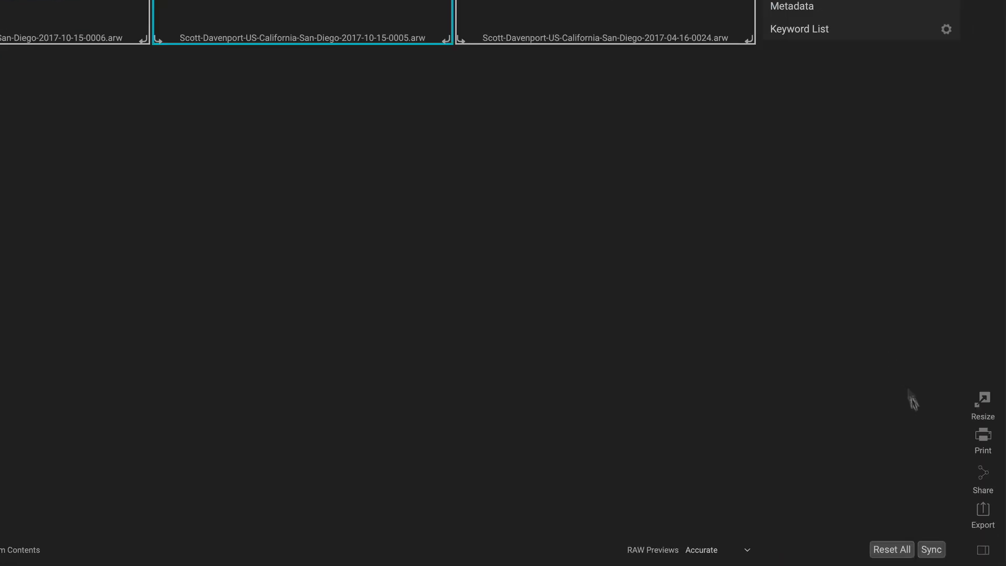
Sync 0005's settings to the selected photos with Local Adjustments unchecked
left_click(931, 550)
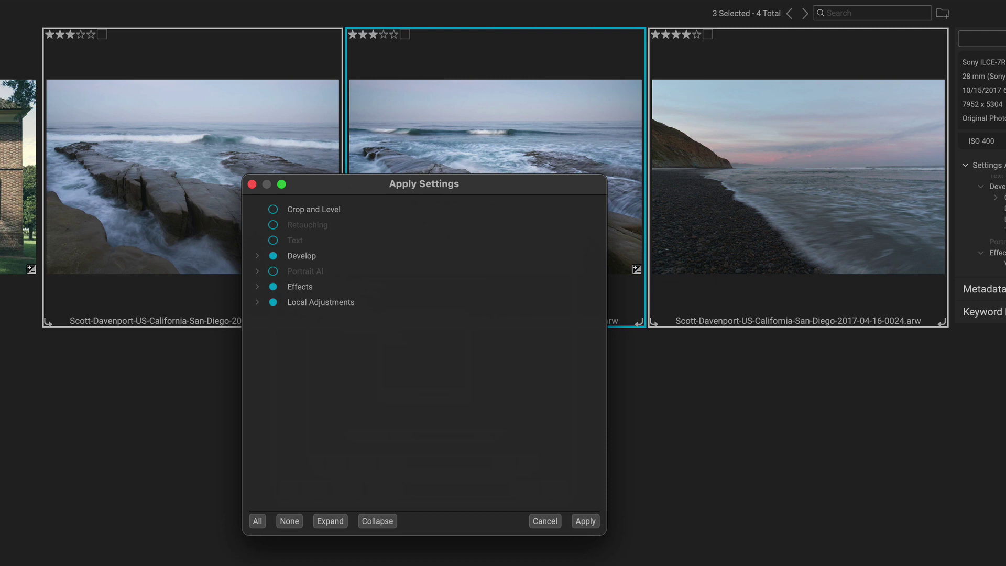
left_click(273, 303)
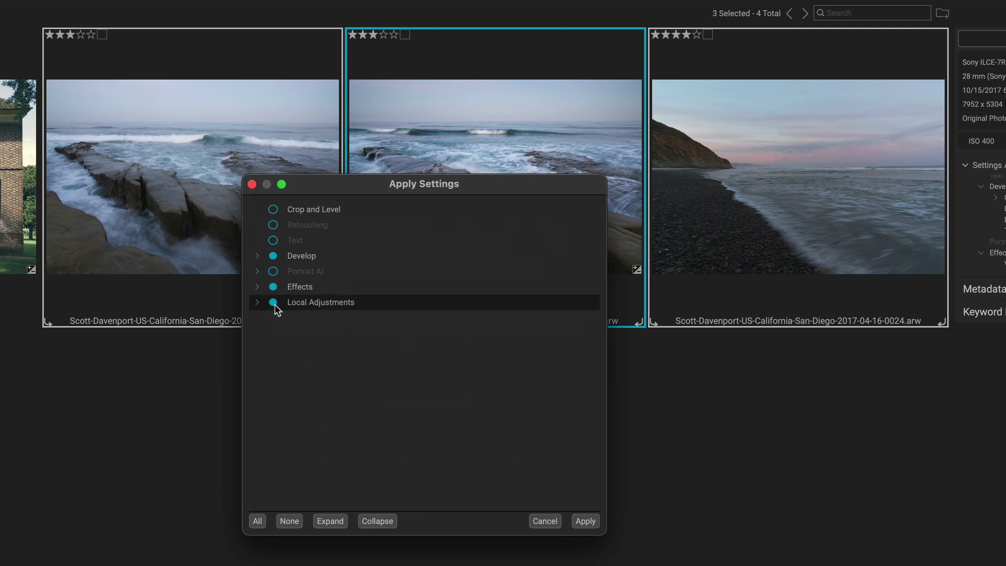
left_click(588, 522)
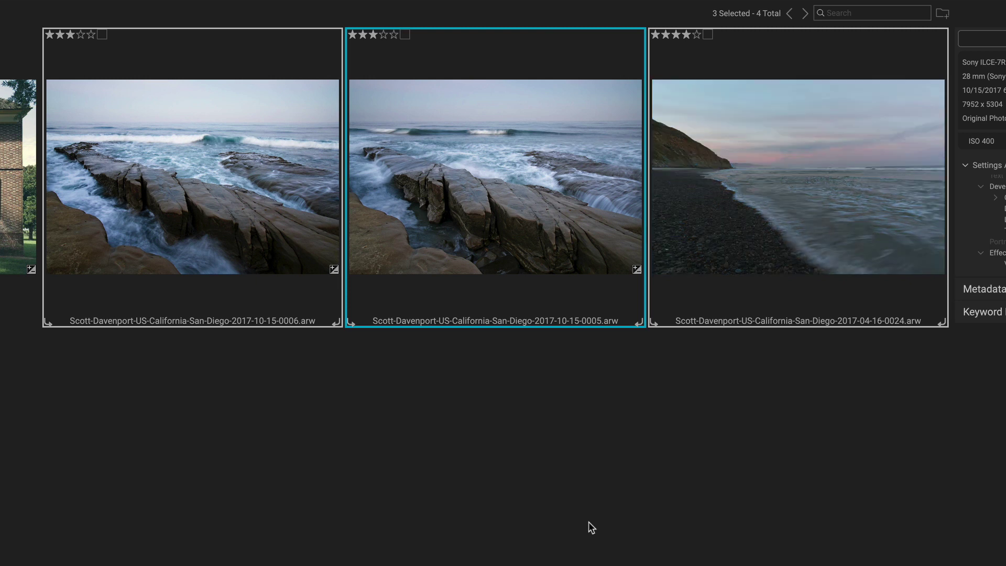
left_click(533, 478)
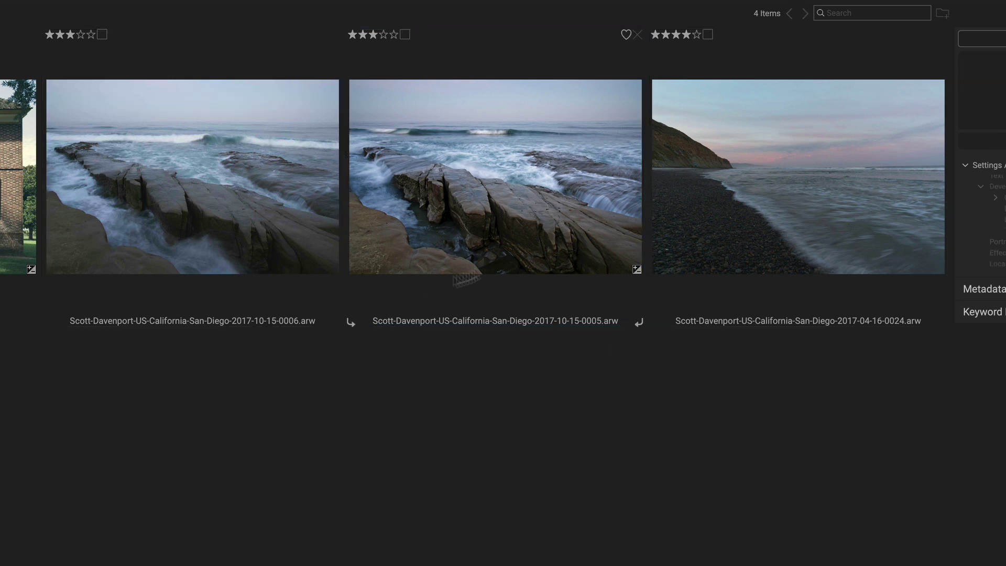
left_click(466, 152)
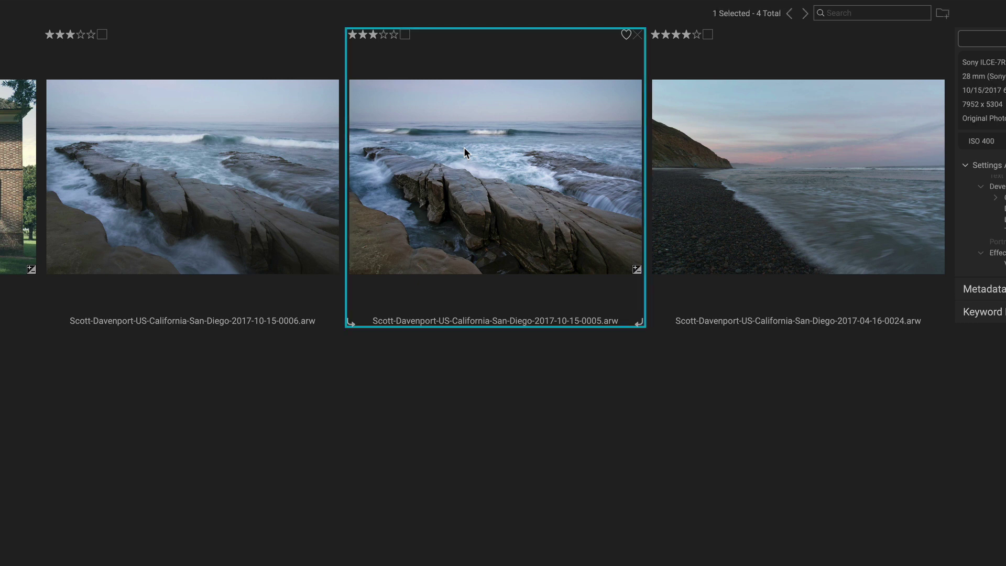
left_click(256, 174, "ctrl")
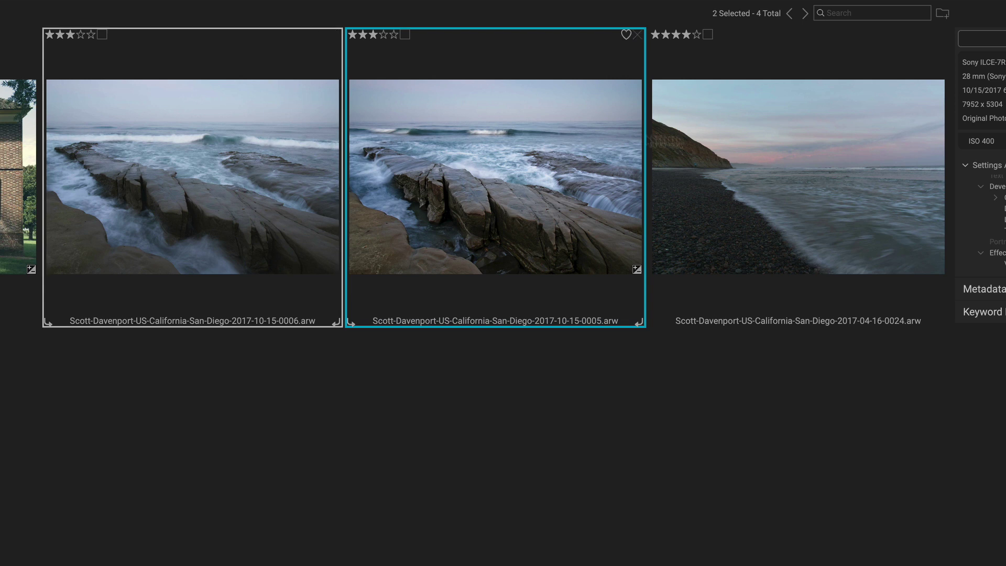
left_click(779, 182, "ctrl")
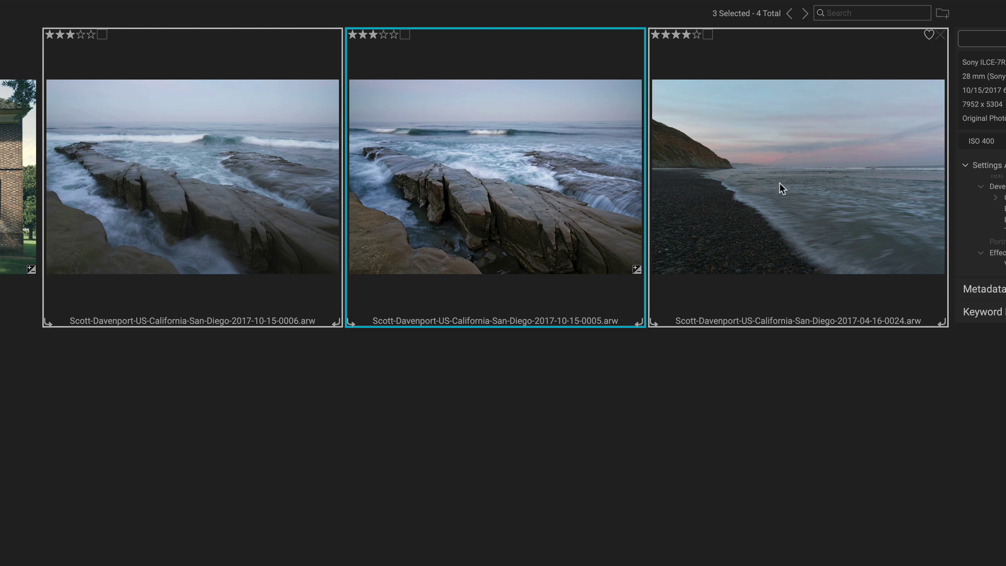
Choose Sync All Settings from the 0005 thumbnail's context menu
right_click(460, 215)
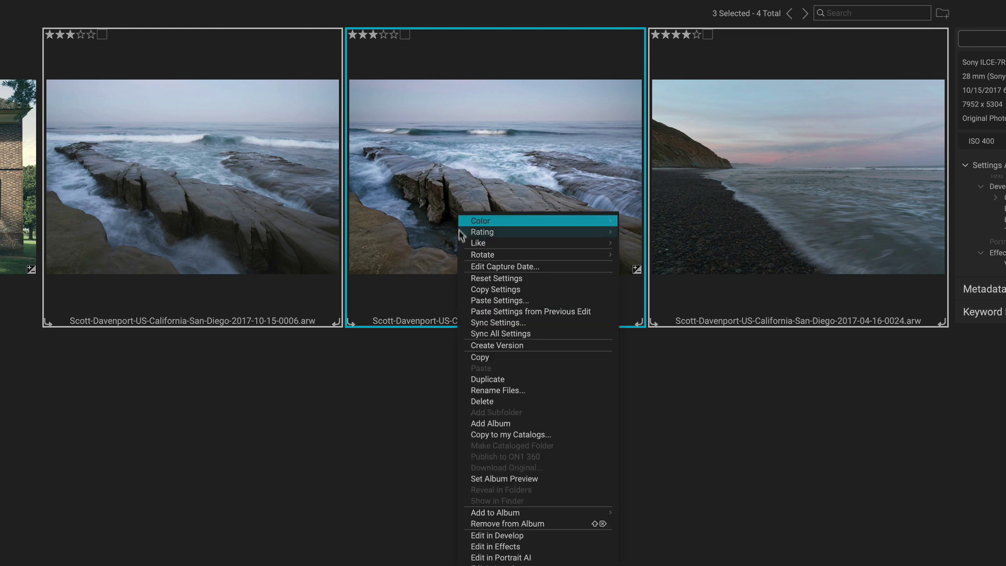
left_click(464, 332)
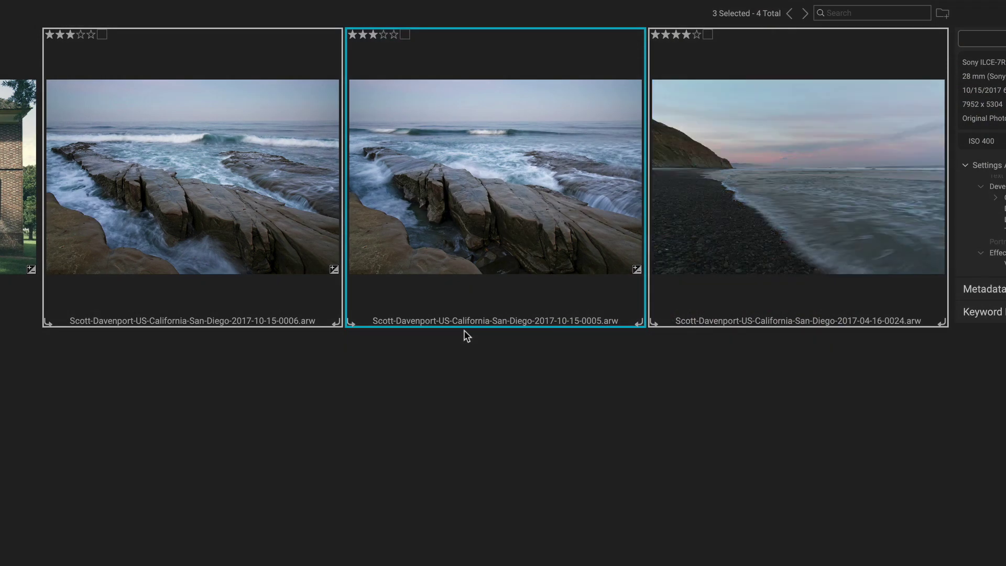
Open and dismiss the 0005 context menu, then open the 0024 beach photo's options
right_click(474, 186)
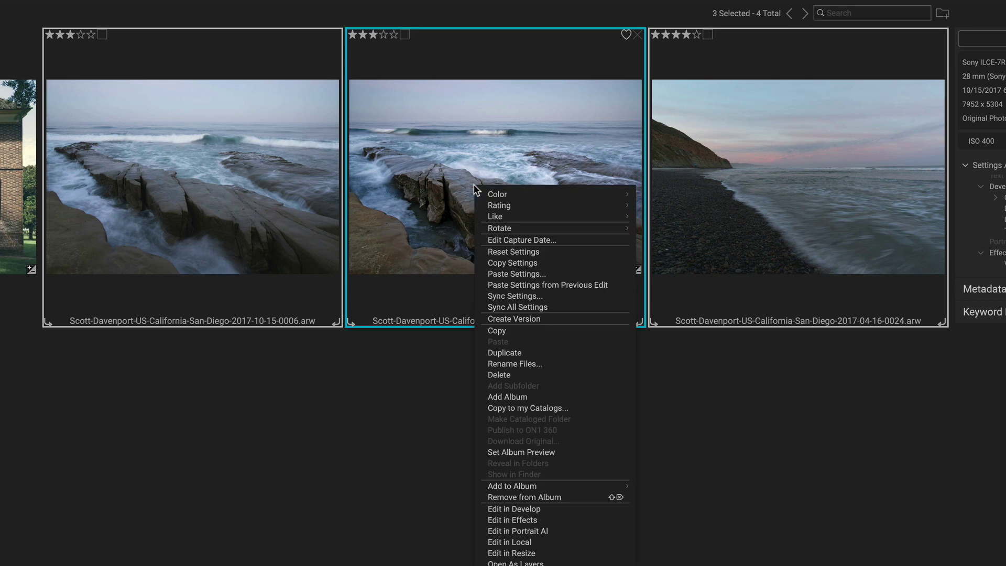
left_click(444, 157)
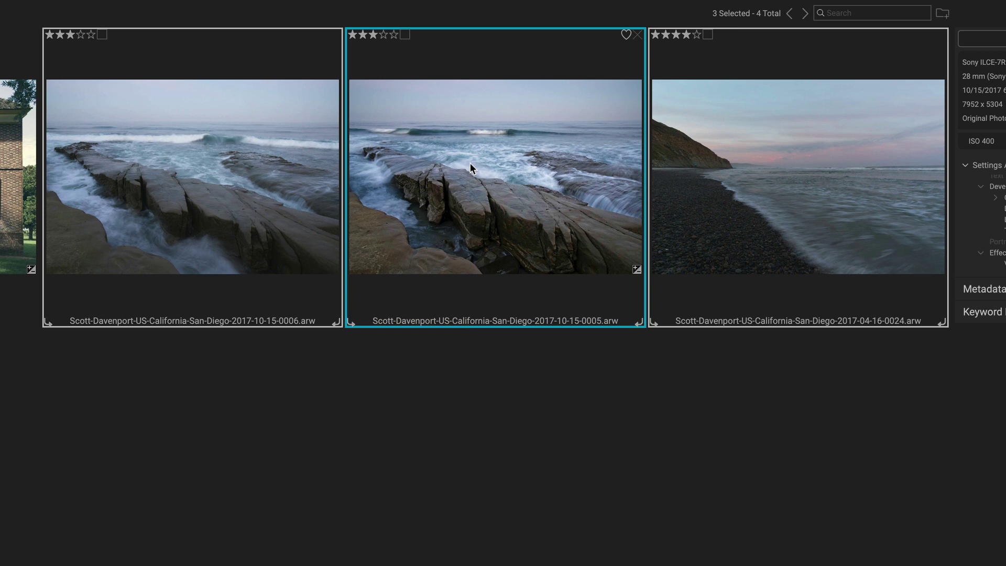
right_click(760, 177)
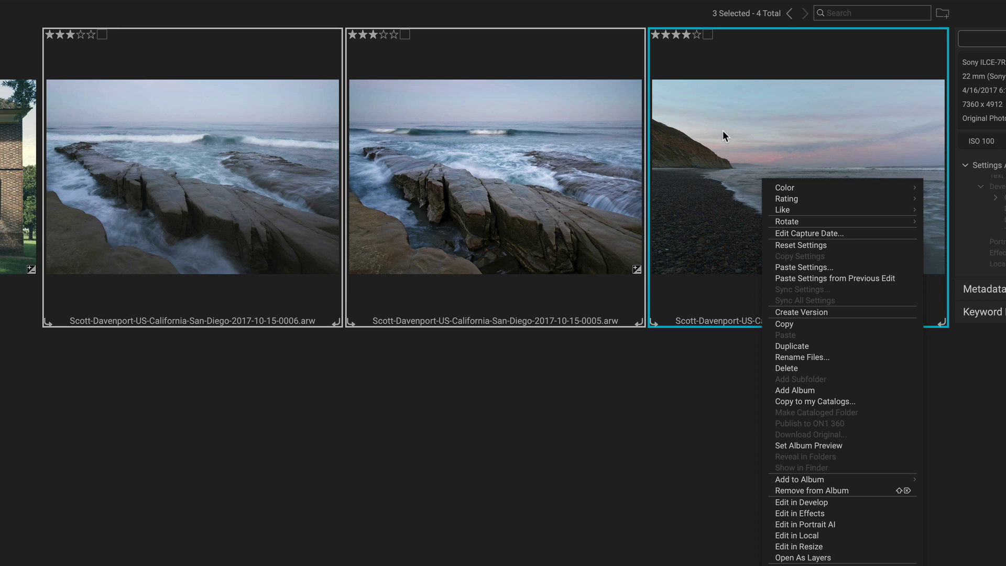
Add a Black & White effect filter to the 0024 beach photo in Edit
left_click(626, 354)
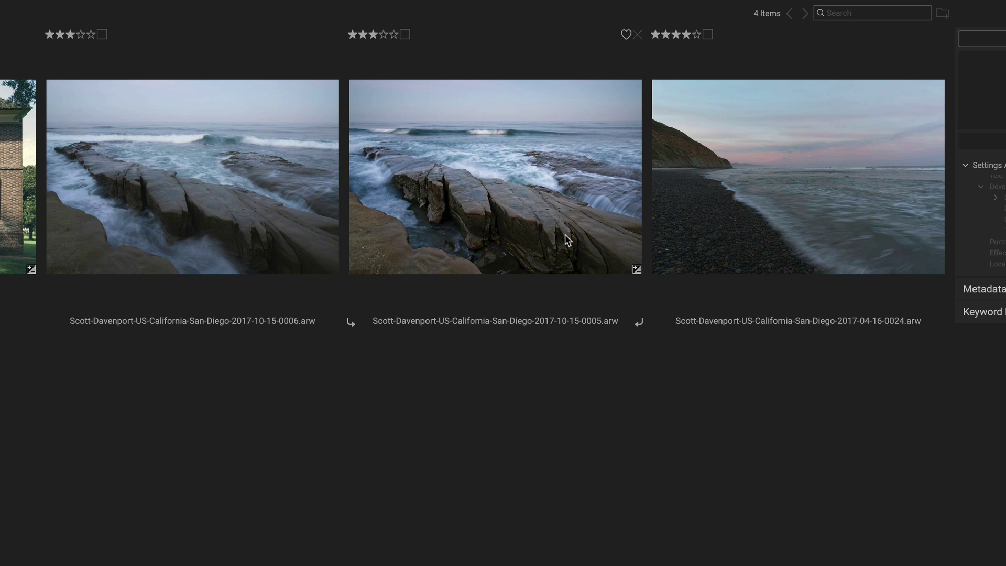
left_click(702, 157)
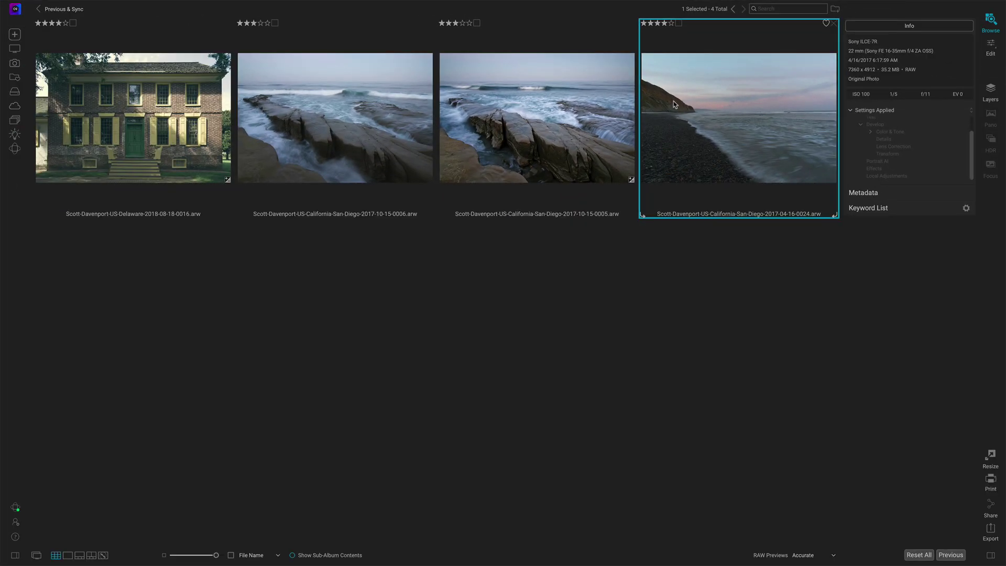
left_click(990, 47)
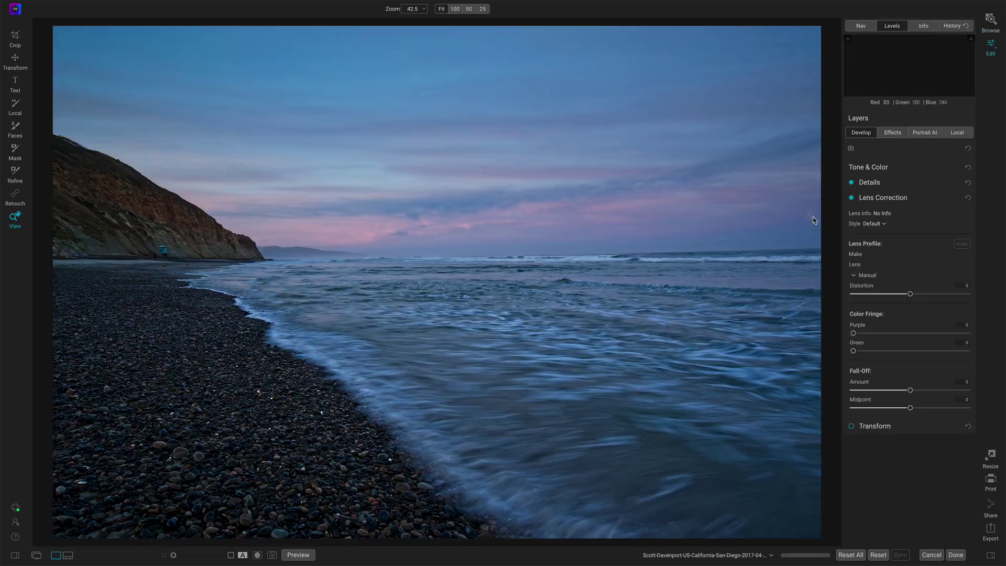
left_click(896, 135)
left_click(900, 166)
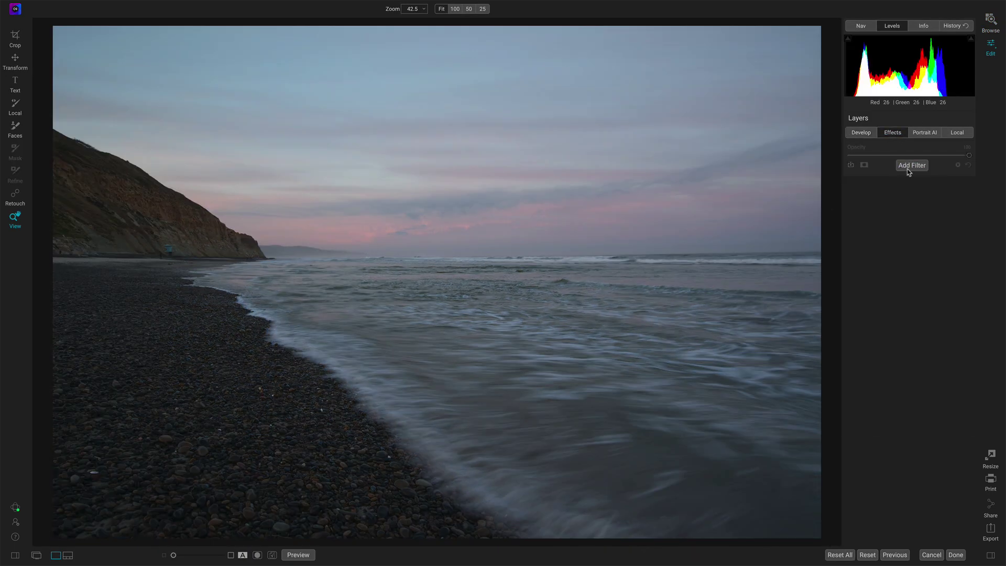
left_click(729, 225)
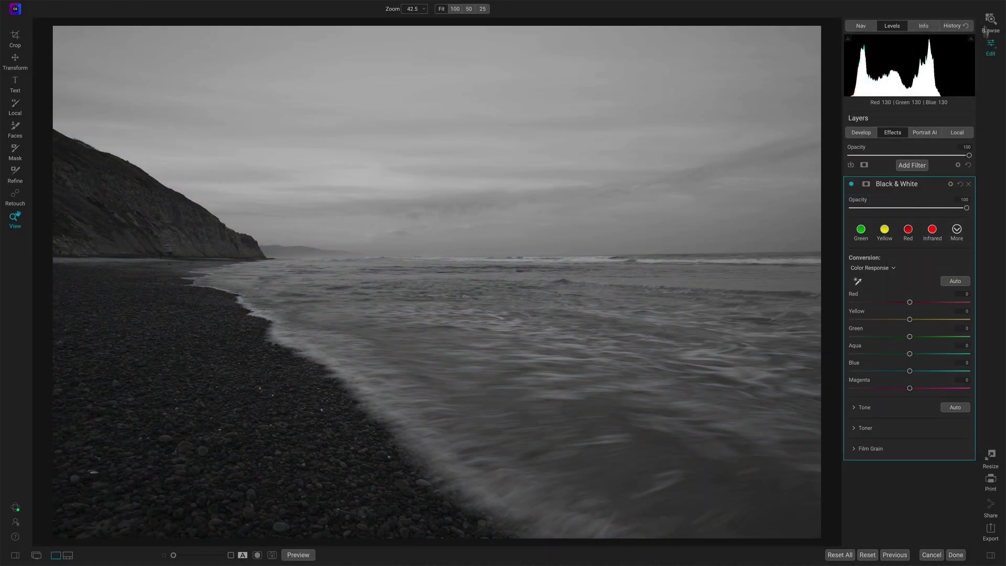
left_click(955, 555)
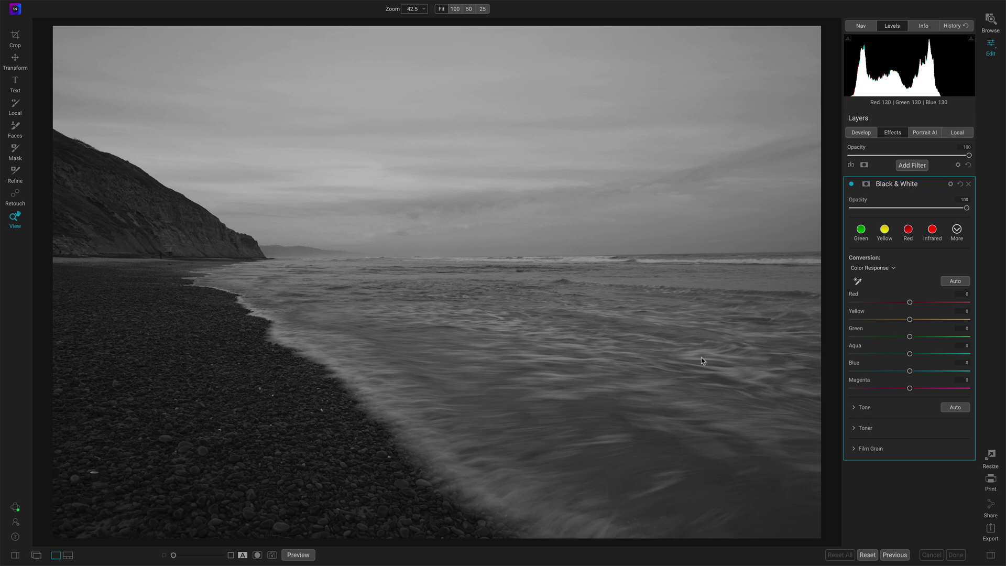
In the grid, select 0005, 0006 and the B&W 0024, then right-click the 0024 thumbnail
key("g")
left_click(512, 118)
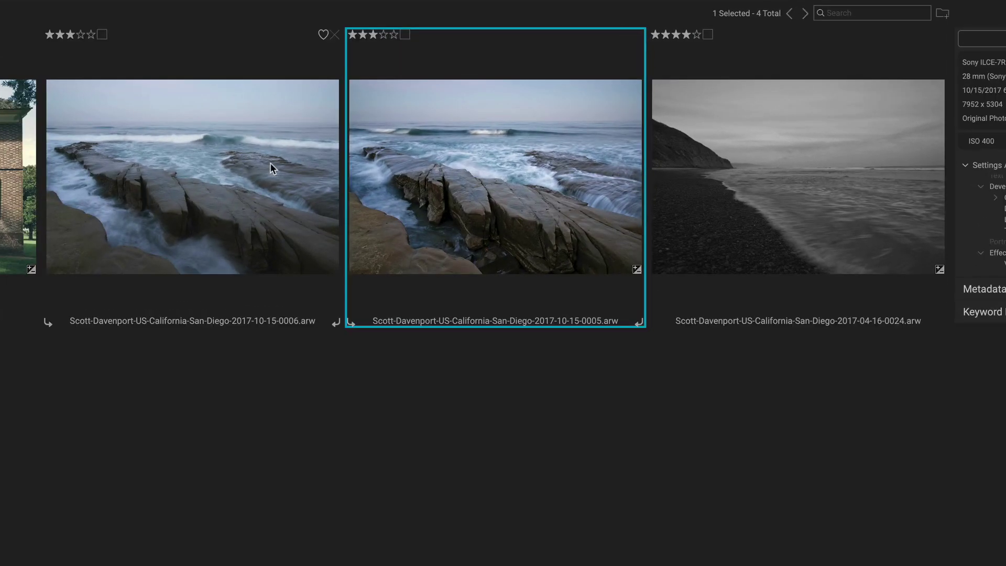
left_click(270, 163, "ctrl")
left_click(720, 151, "ctrl")
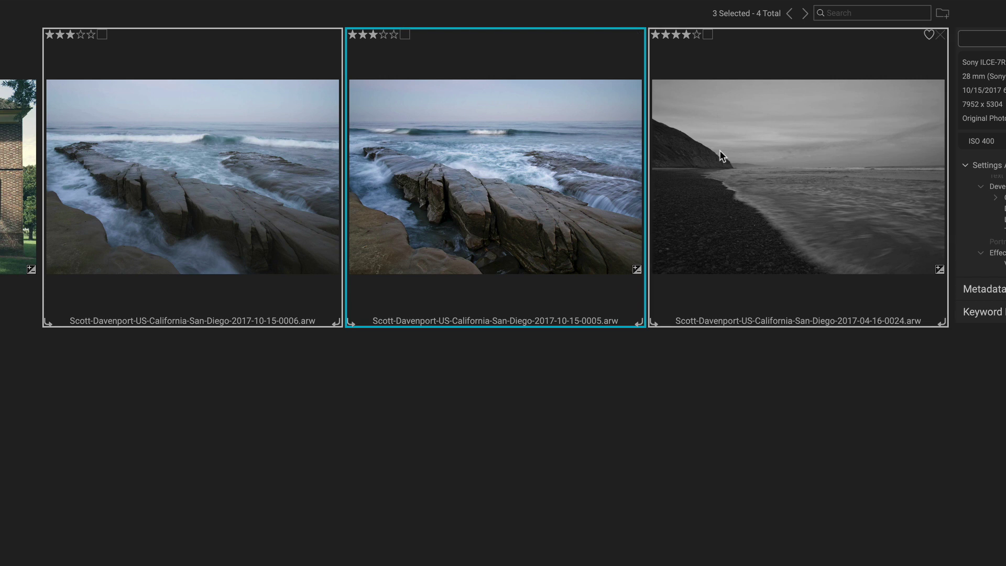
right_click(740, 156)
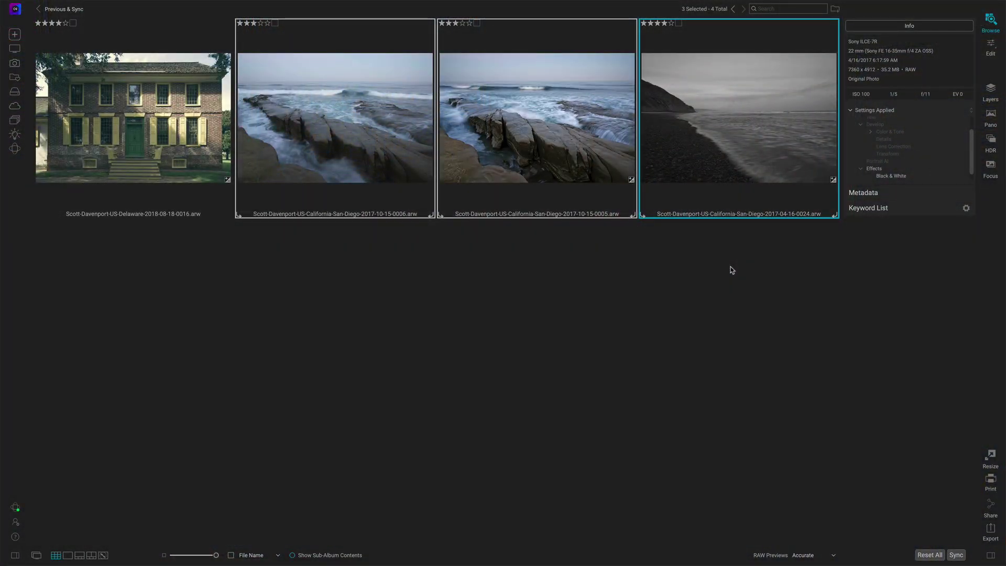
Apply the previous black-and-white edit to 0006 via Previous, then right-click the 0005 thumbnail
left_click(675, 285)
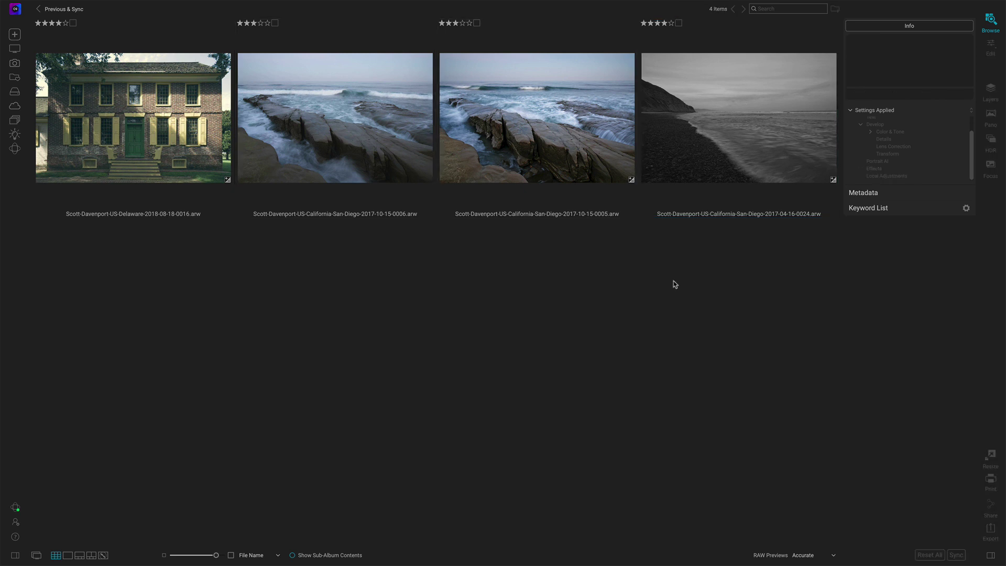
left_click(518, 113)
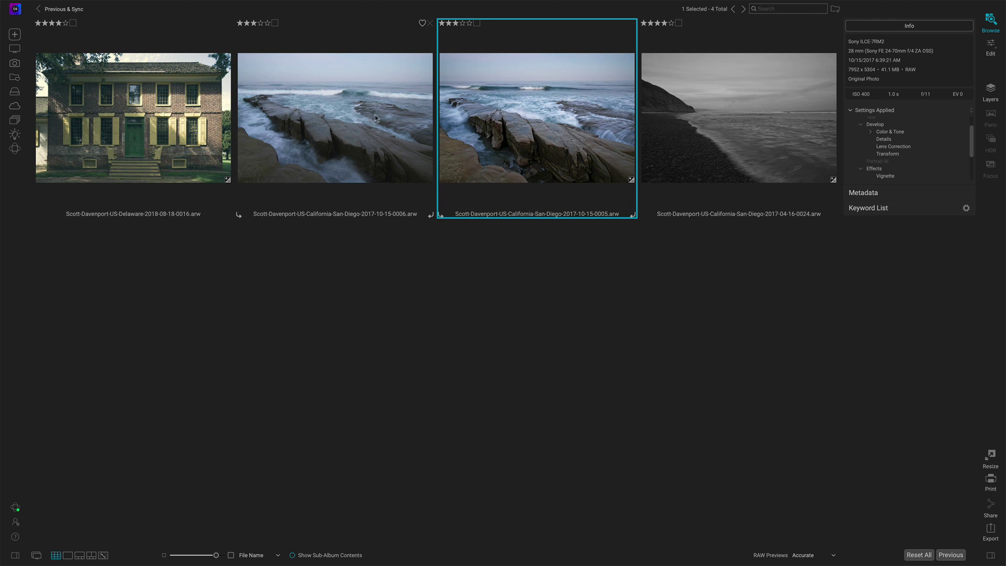
left_click(342, 109)
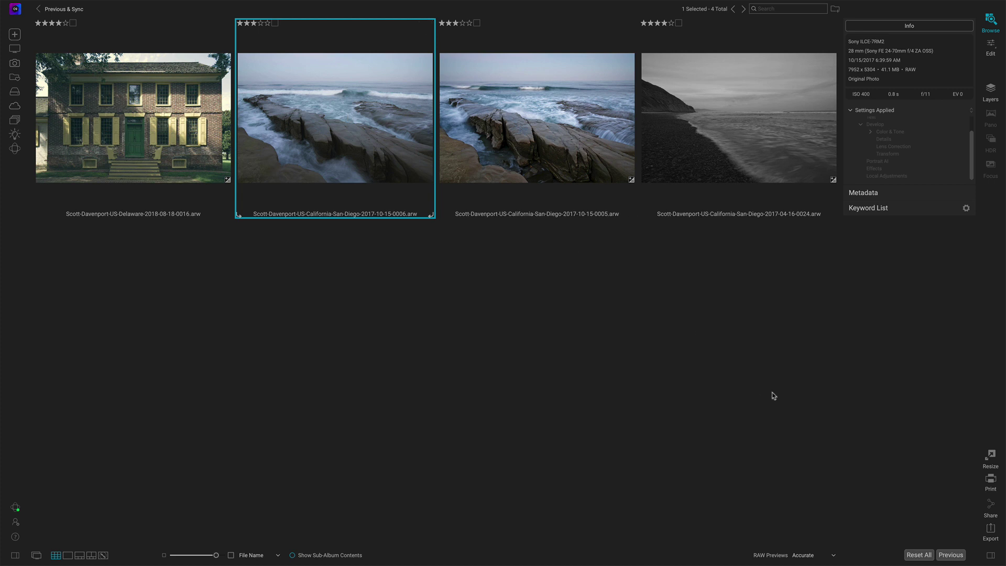
left_click(948, 559)
left_click(475, 94)
right_click(475, 94)
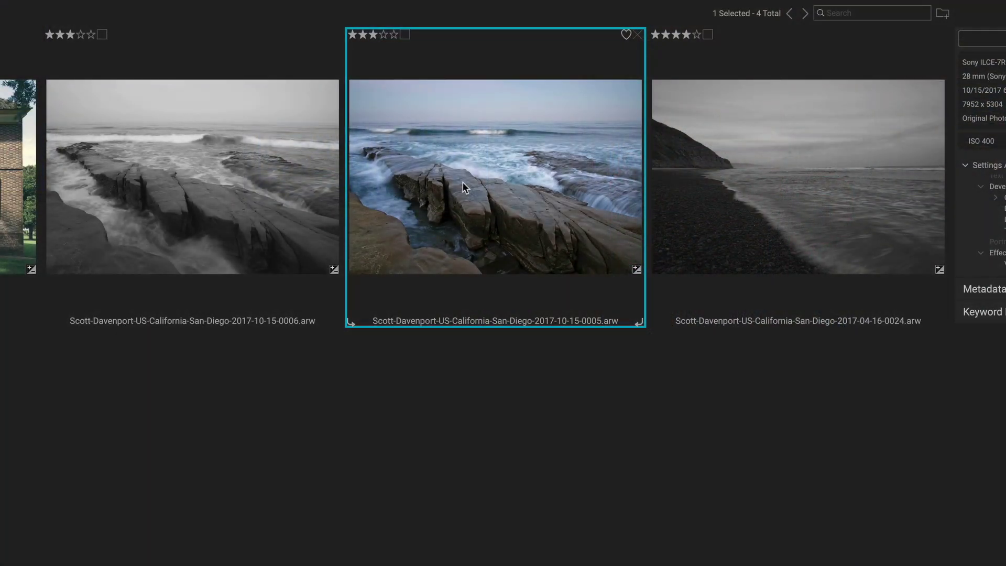
Add 0006 to the 0005 selection and bring up the Sync Settings options
left_click(270, 196, "ctrl")
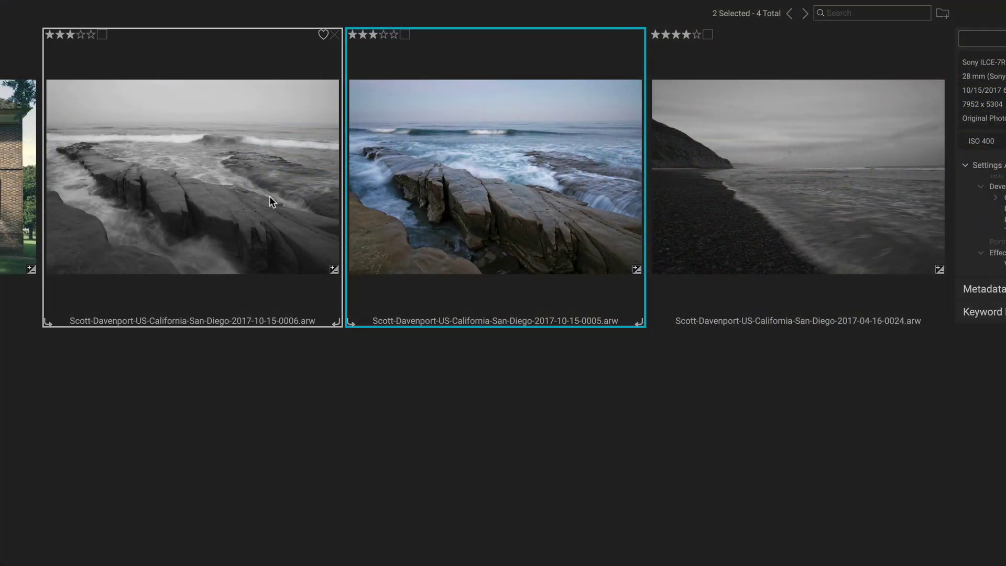
right_click(410, 197)
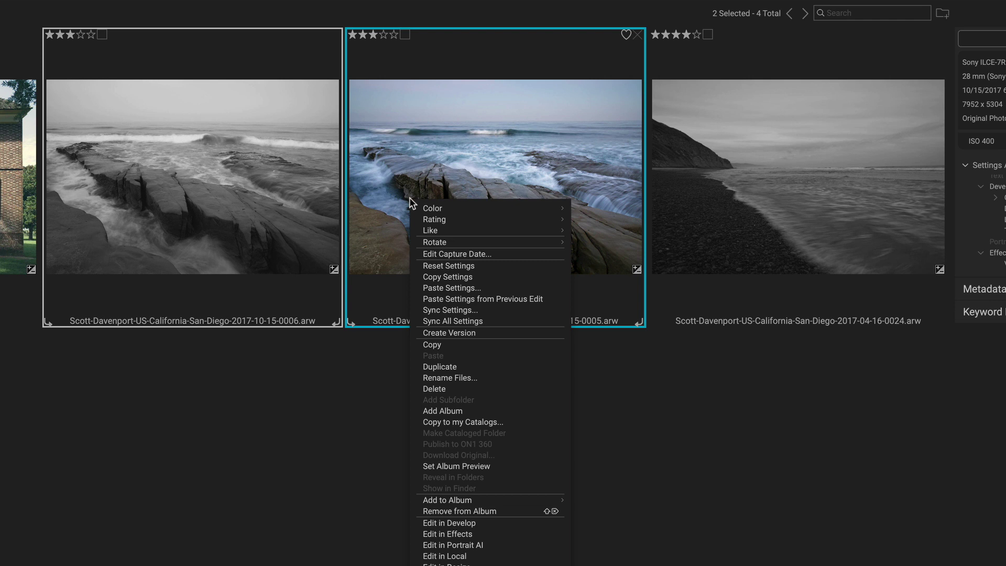